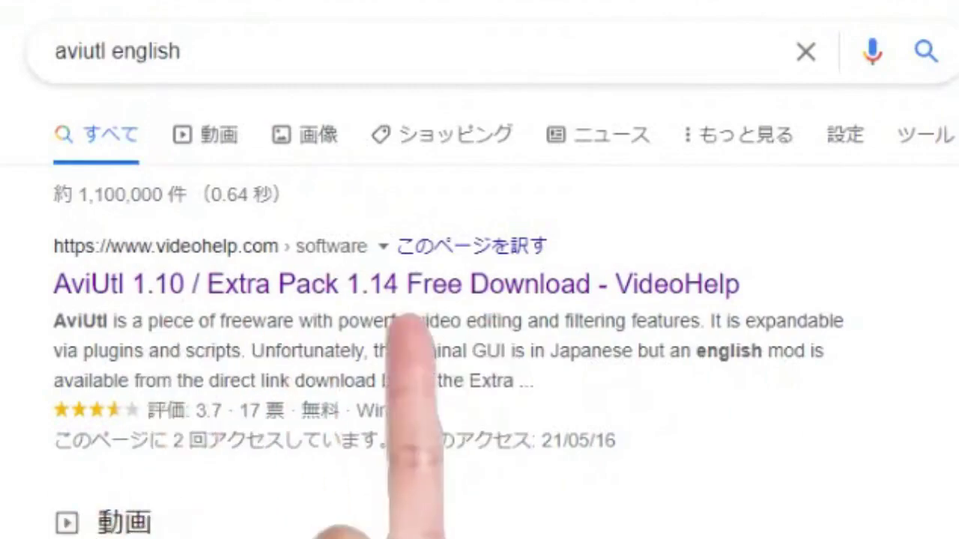
# Open the 'AviUtl 1.10 / Extra Pack 1.14 Free Download - VideoHelp' search result.
pyautogui.click(599, 286)
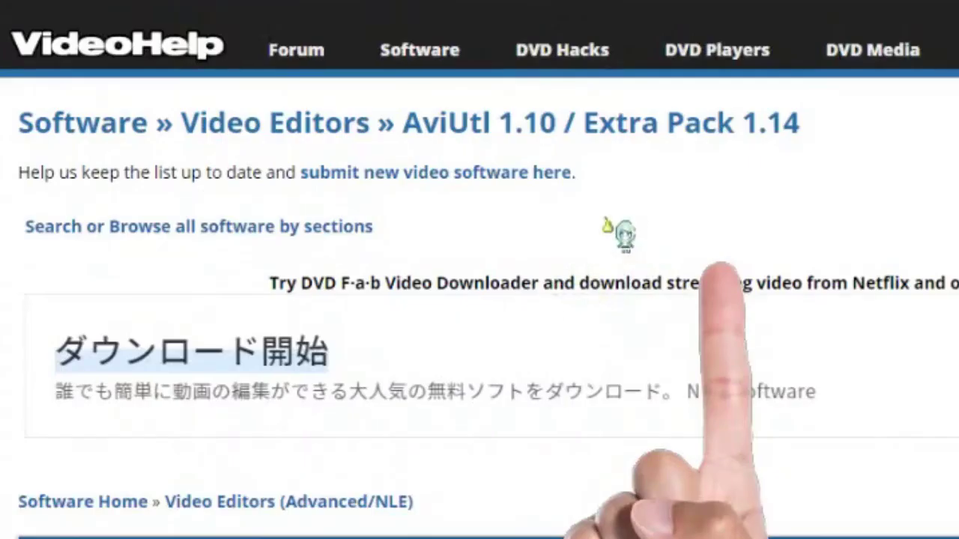
# Scroll down the VideoHelp page toward the AviUtl download section.
pyautogui.scroll(-10, 618, 238)
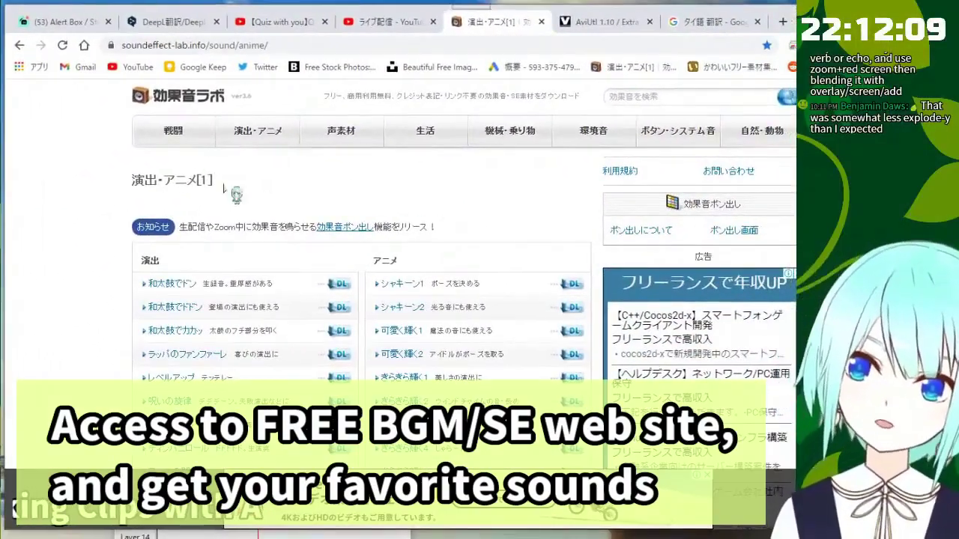
# Browse the soundeffect-lab and irasutoya pages, moving Chrome aside to reveal the AviUtl editor.
pyautogui.scroll(-2, 255, 225)
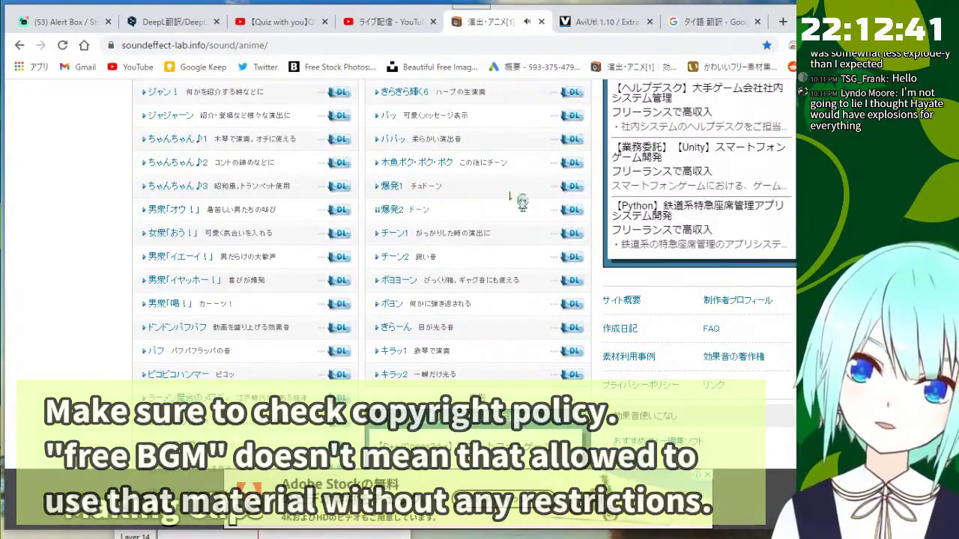
pyautogui.moveTo(780, 23); pyautogui.dragTo(303, 174)
pyautogui.click(381, 165)
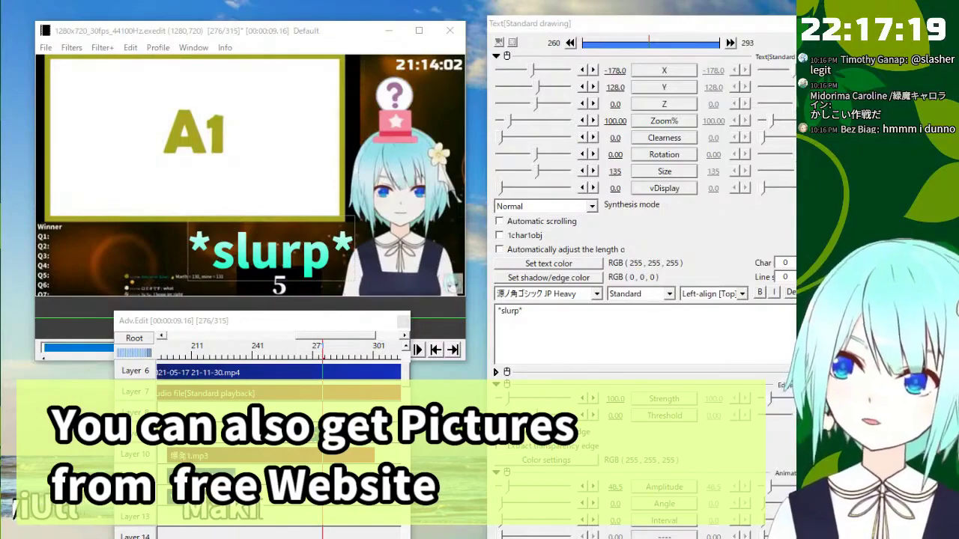
pyautogui.hotkey('alt', 'Tab')
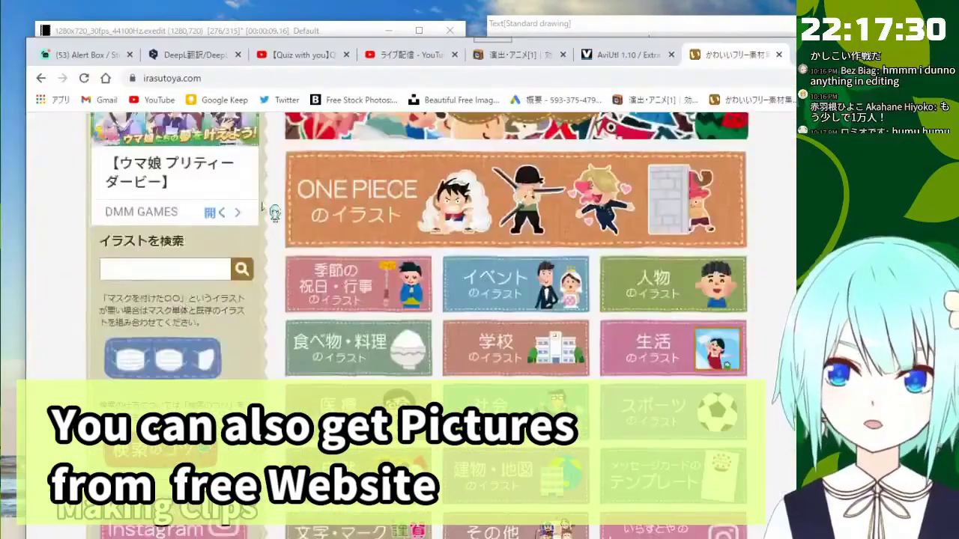
pyautogui.scroll(3, 419, 300)
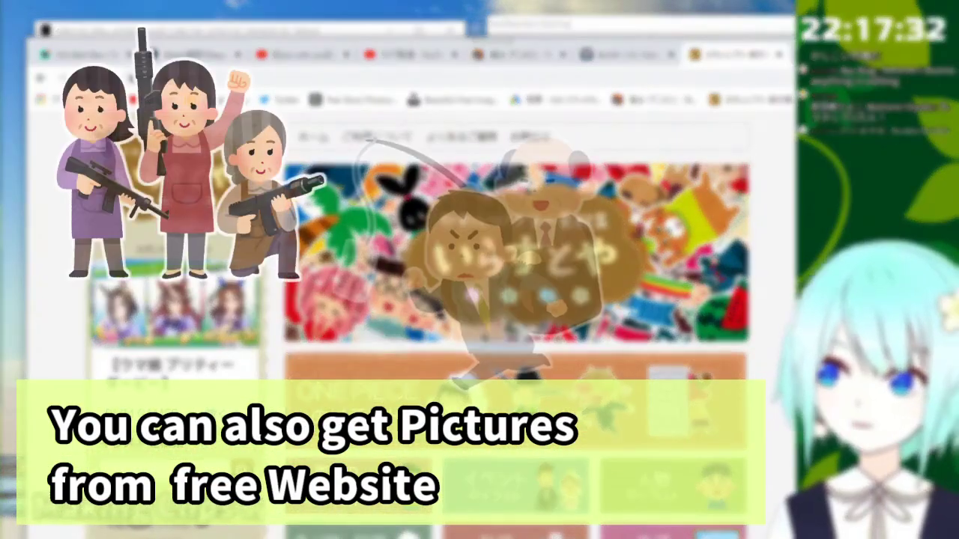
pyautogui.scroll(-3, 516, 300)
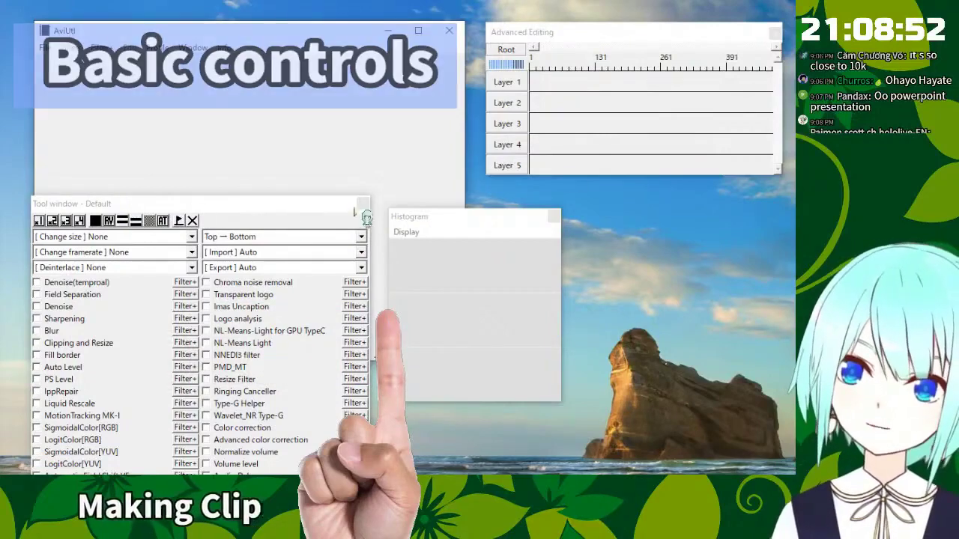
# Close the Tool window and Histogram, then start a new project sized 1280 × 720.
pyautogui.click(362, 204)
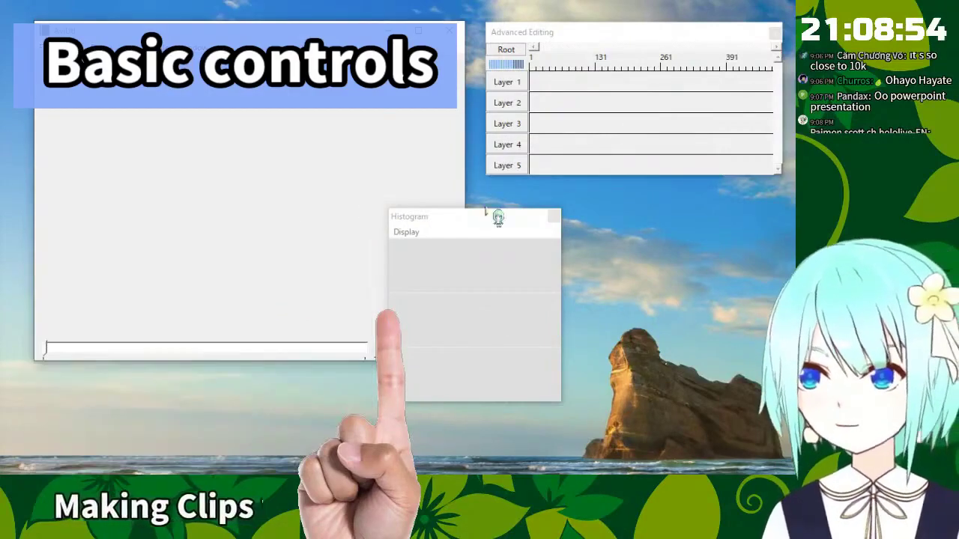
pyautogui.click(553, 217)
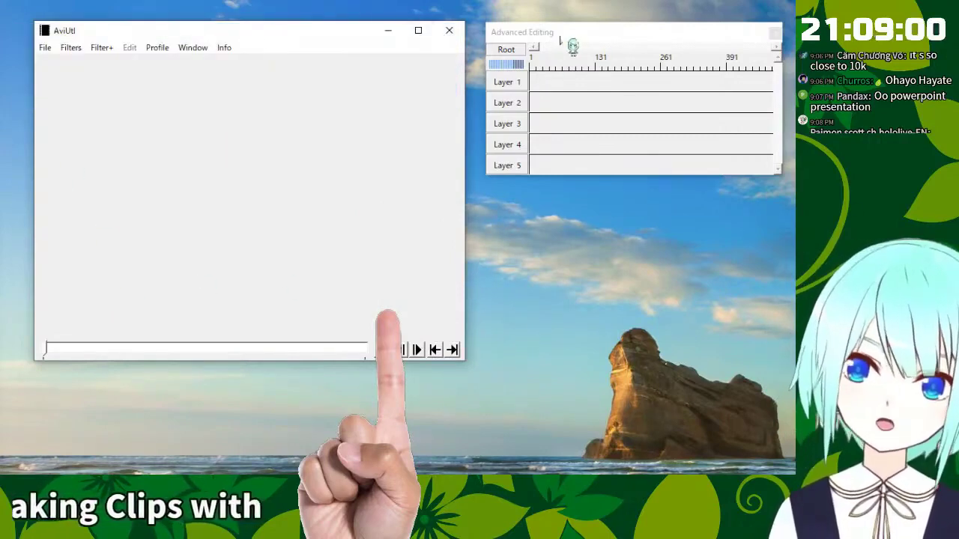
pyautogui.rightClick(568, 96)
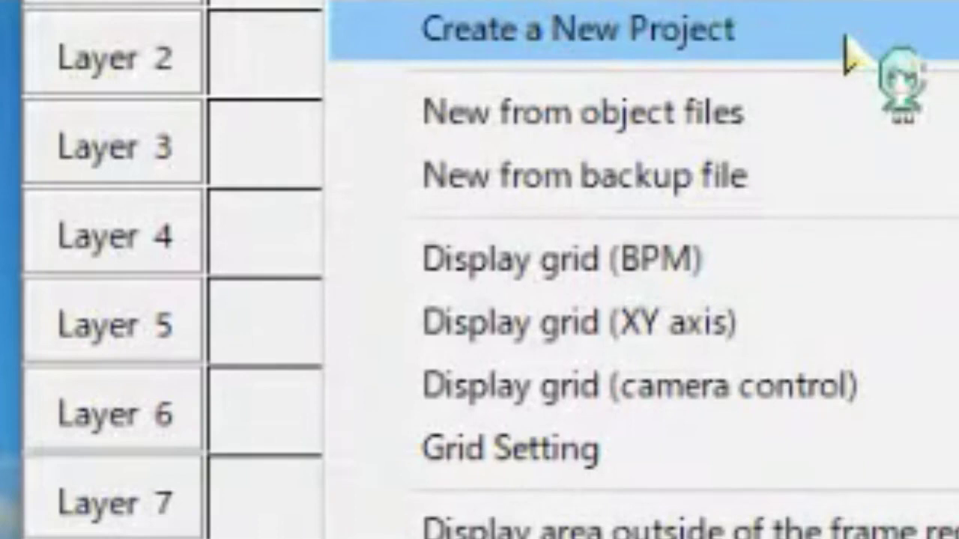
pyautogui.click(845, 36)
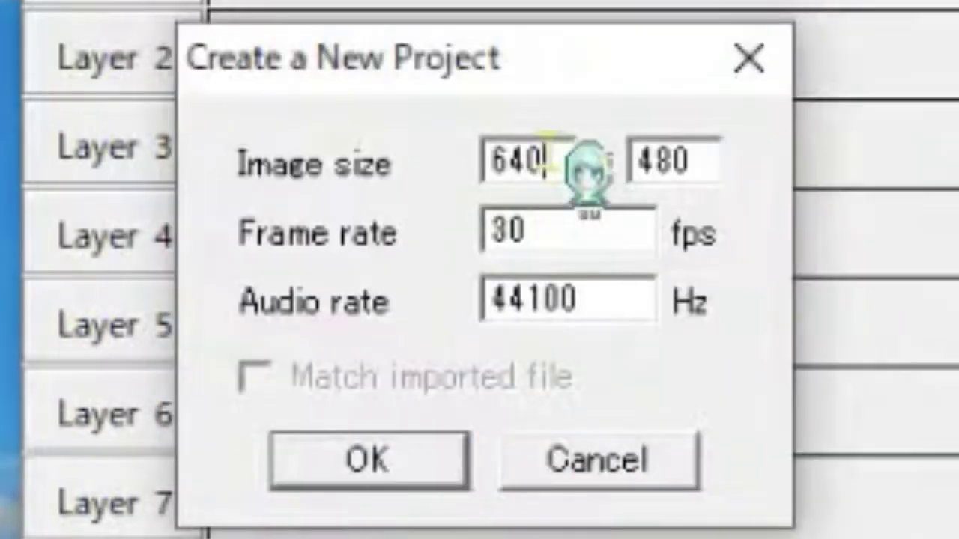
pyautogui.press('BackSpace')
pyautogui.press('BackSpace')
pyautogui.press('BackSpace')
pyautogui.write('1280')
pyautogui.click(712, 165)
pyautogui.moveTo(730, 167); pyautogui.dragTo(592, 183)
pyautogui.write('720')
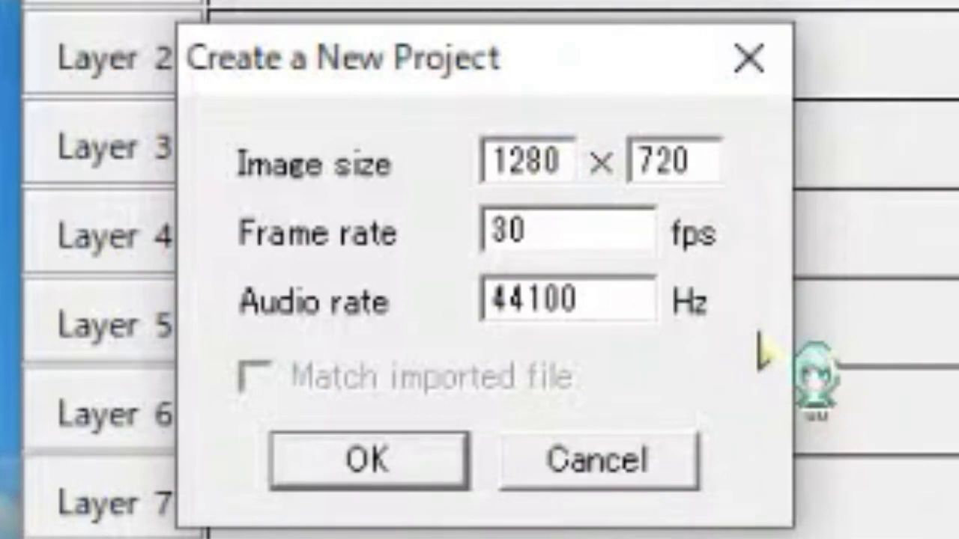
# Confirm the 1280×720 project, slide the second Layer 1 clip left to close the gap, and preview.
pyautogui.click(367, 458)
pyautogui.click(591, 95)
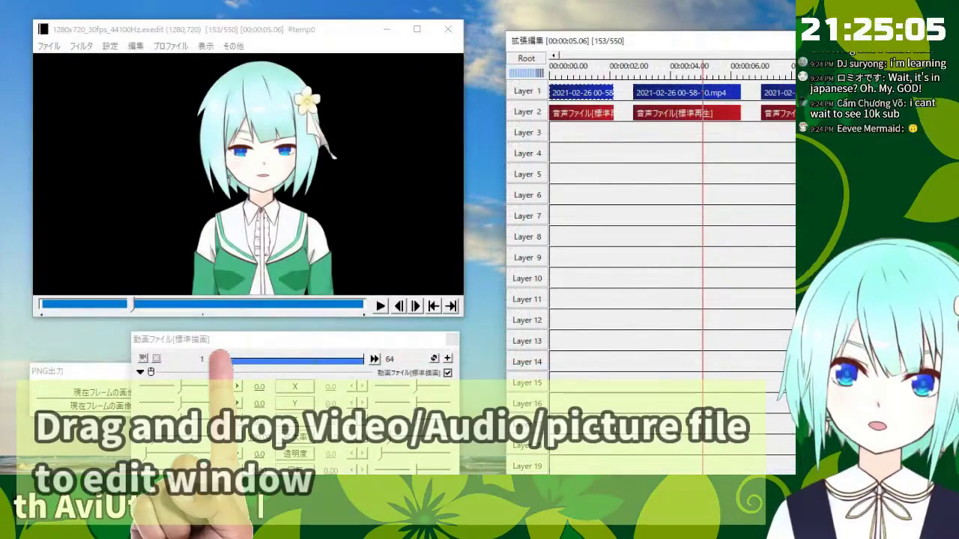
pyautogui.moveTo(592, 94)
pyautogui.mouseDown()
pyautogui.moveTo(592, 163)
pyautogui.moveTo(592, 94)
pyautogui.mouseUp()
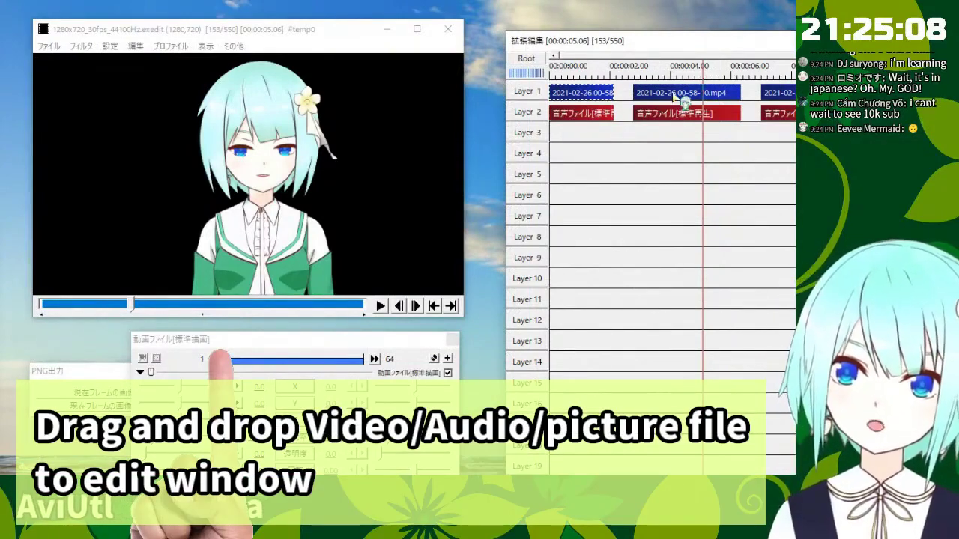
pyautogui.click(584, 95)
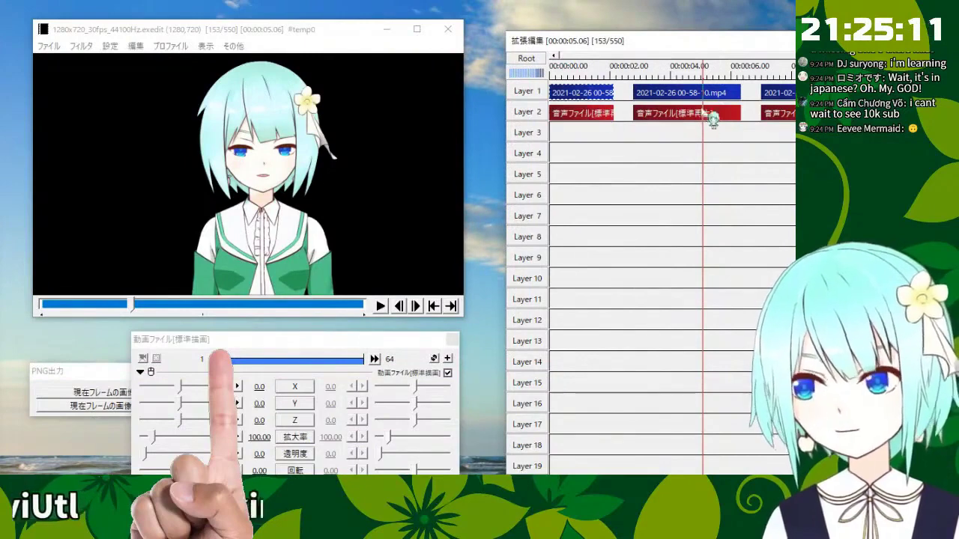
pyautogui.click(659, 93)
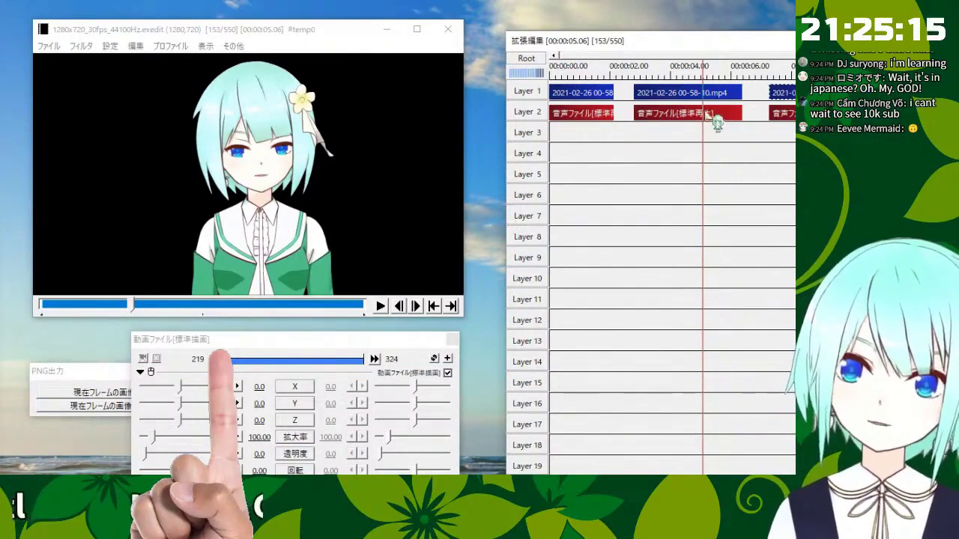
pyautogui.moveTo(715, 109); pyautogui.dragTo(668, 105)
pyautogui.click(566, 147)
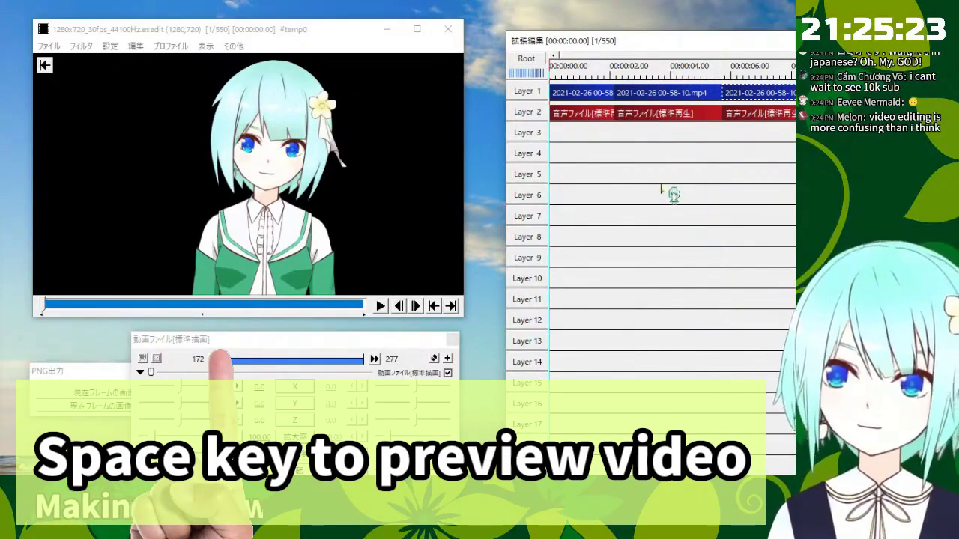
pyautogui.press('space')
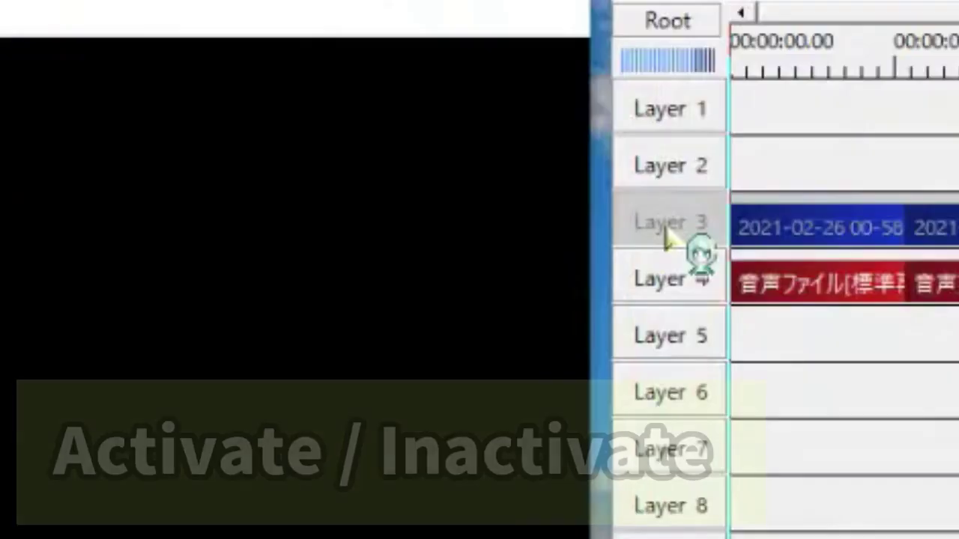
# Toggle Layer 3's visibility off, back on, and off again.
pyautogui.click(467, 107)
pyautogui.click(665, 228)
pyautogui.click(666, 229)
pyautogui.click(666, 229)
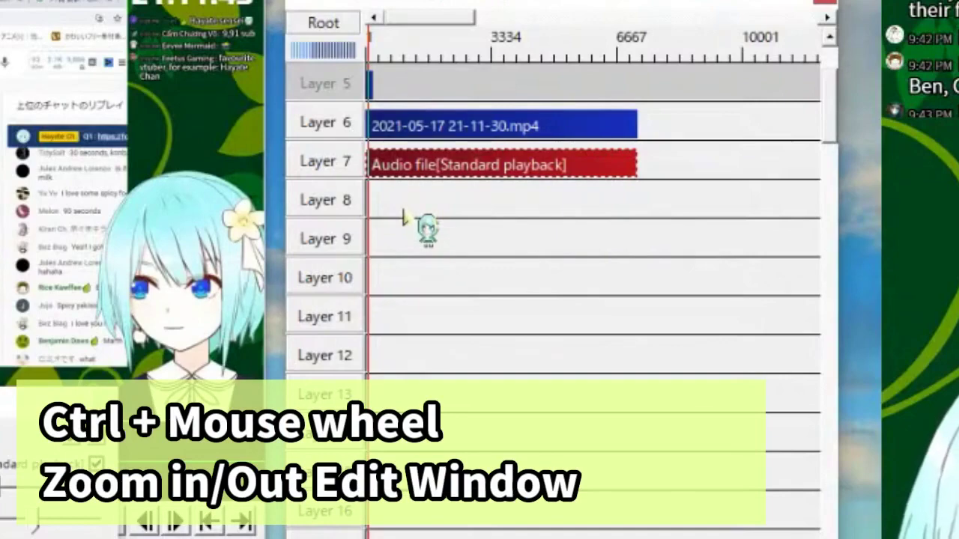
# Trim the Layer 6 video and Layer 7 audio clips, split them, and move the second halves right.
pyautogui.scroll(3, 403, 216)
pyautogui.scroll(-1, 403, 215)
pyautogui.scroll(2, 403, 215)
pyautogui.scroll(-5, 403, 216)
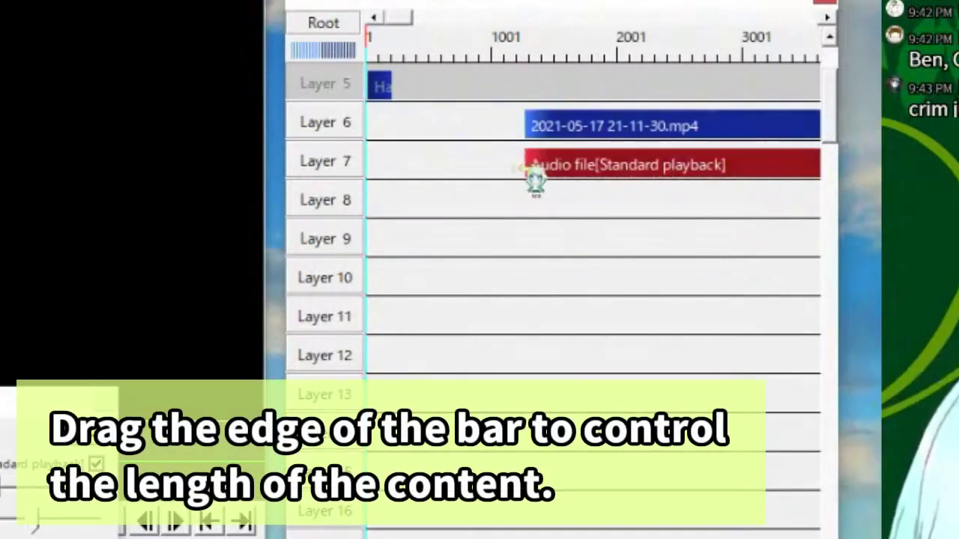
pyautogui.moveTo(523, 171); pyautogui.dragTo(447, 174)
pyautogui.moveTo(447, 213); pyautogui.dragTo(525, 204)
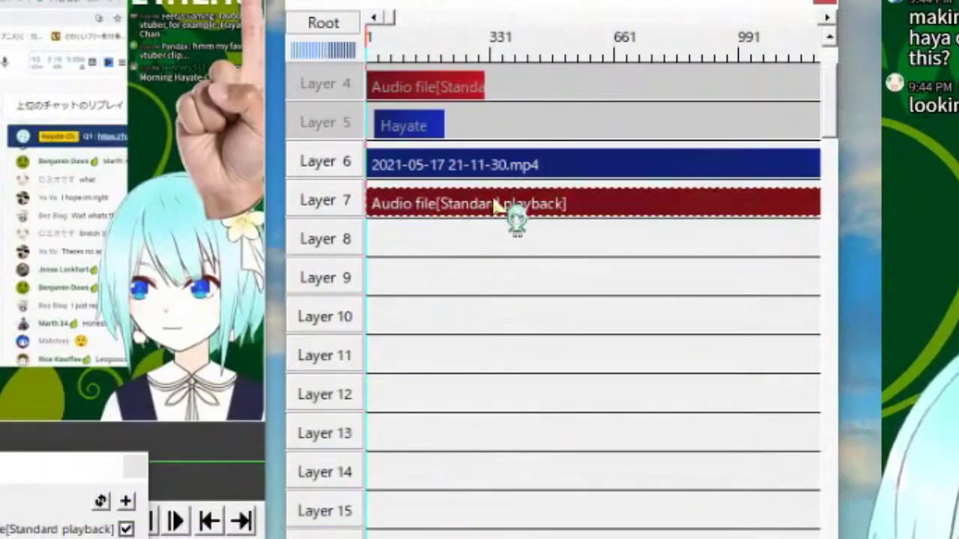
pyautogui.rightClick(496, 205)
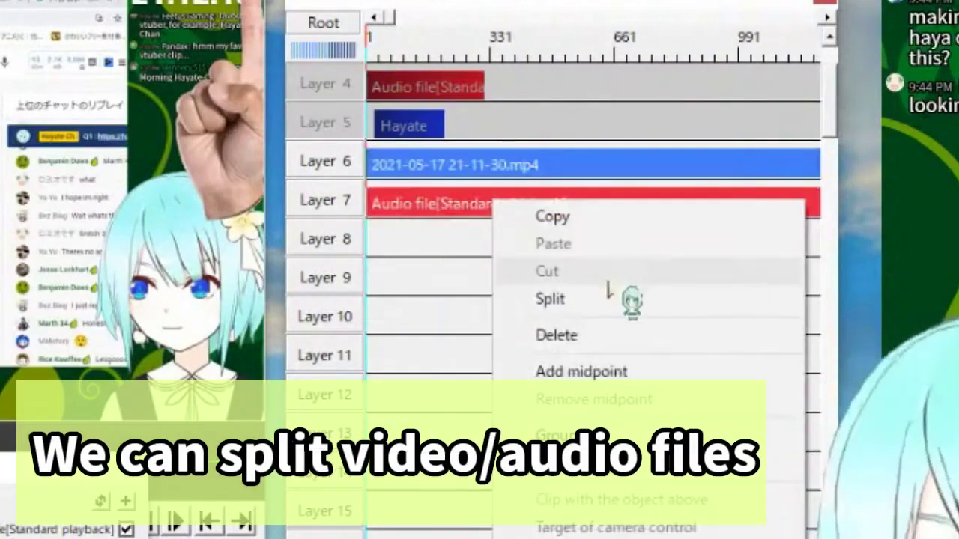
pyautogui.click(600, 298)
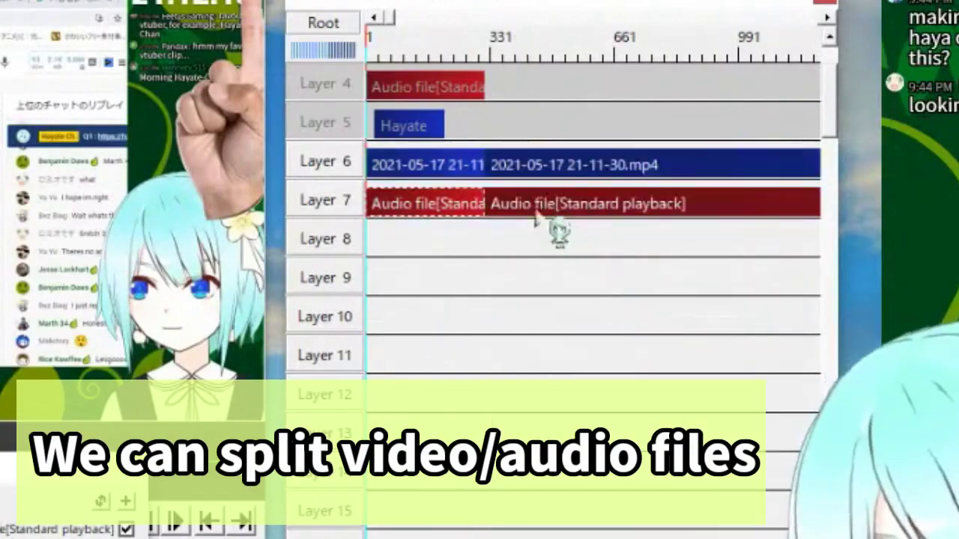
pyautogui.moveTo(553, 210); pyautogui.dragTo(626, 210)
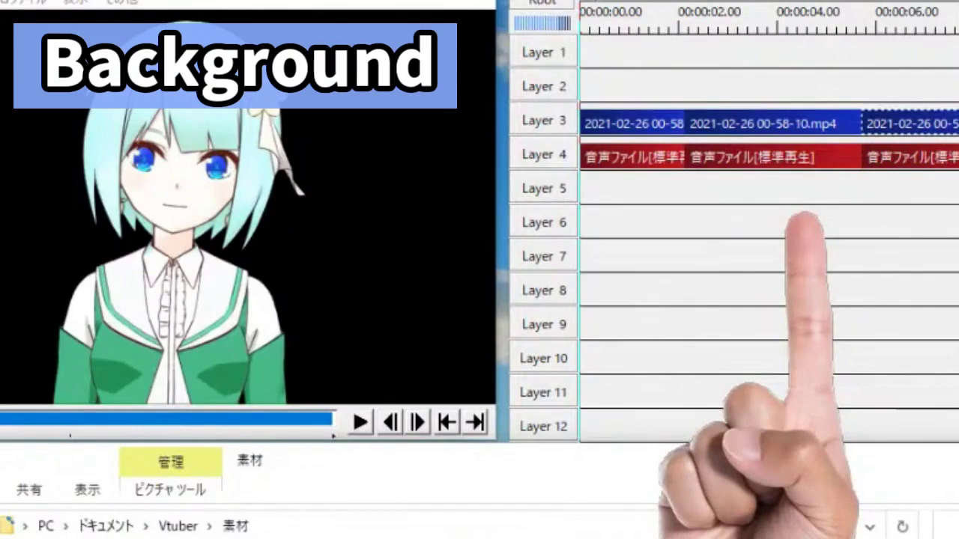
# Place the Fire - 33072 (1).mp4 video on Layer 1, then drag another media file onto lower layers.
pyautogui.moveTo(899, 535); pyautogui.dragTo(923, 428)
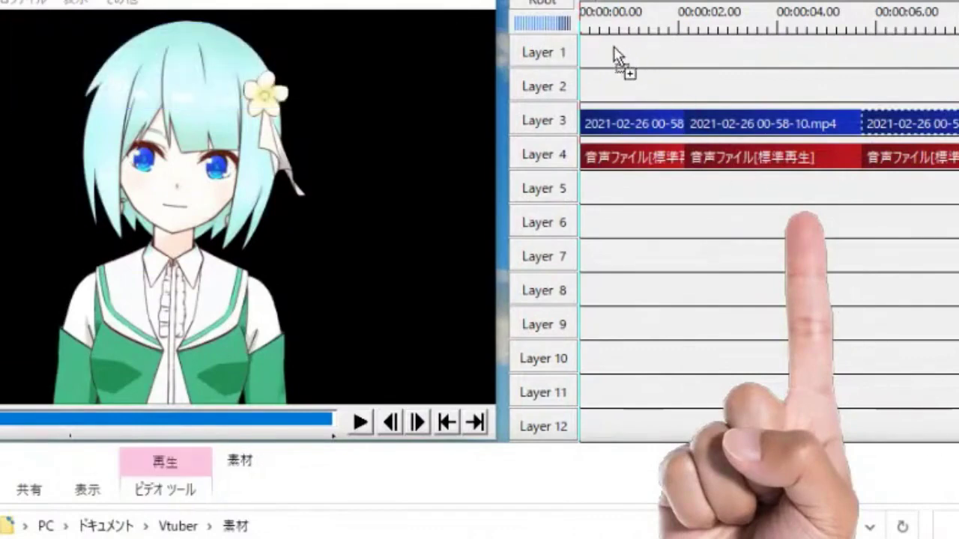
pyautogui.moveTo(613, 54); pyautogui.dragTo(647, 60)
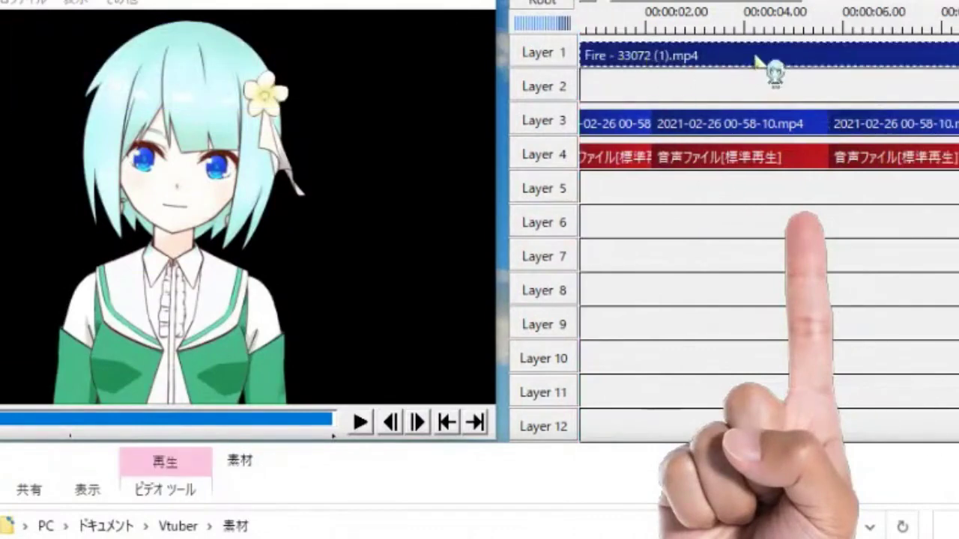
pyautogui.click(618, 89)
pyautogui.moveTo(616, 88); pyautogui.dragTo(598, 224)
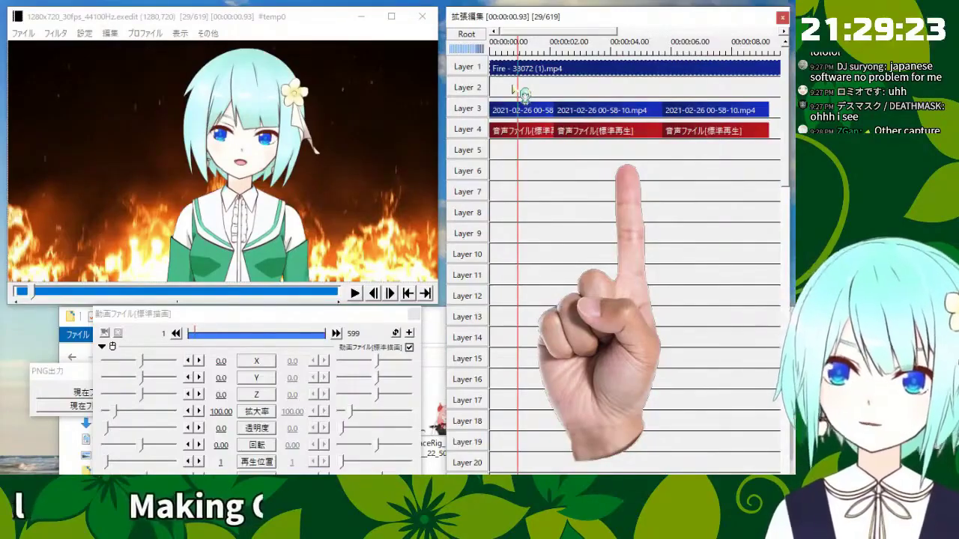
pyautogui.moveTo(501, 170); pyautogui.dragTo(484, 391)
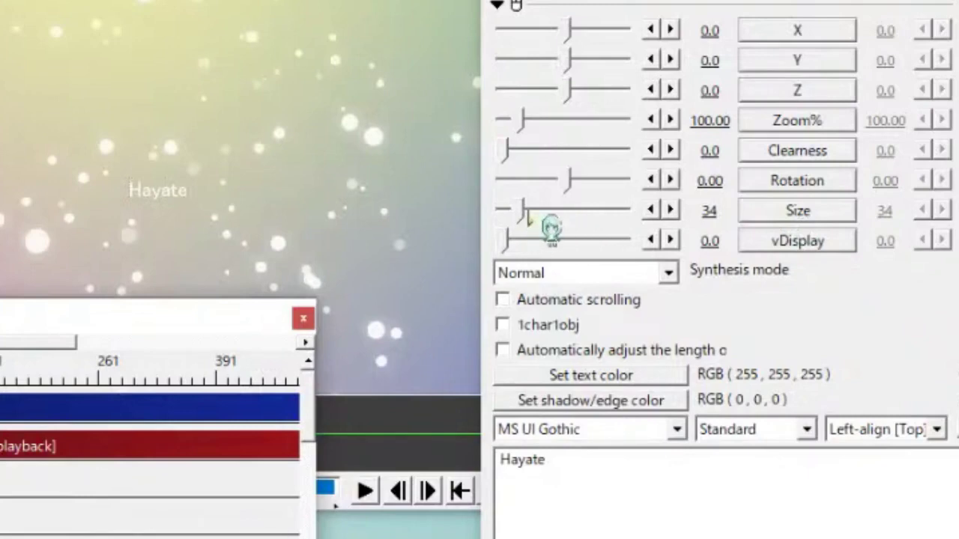
# Resize the Hayate text to 154, move it to X -256, Y -119, and colour it blue (0, 0, 249).
pyautogui.moveTo(550, 227); pyautogui.dragTo(605, 233)
pyautogui.moveTo(345, 228); pyautogui.dragTo(592, 349)
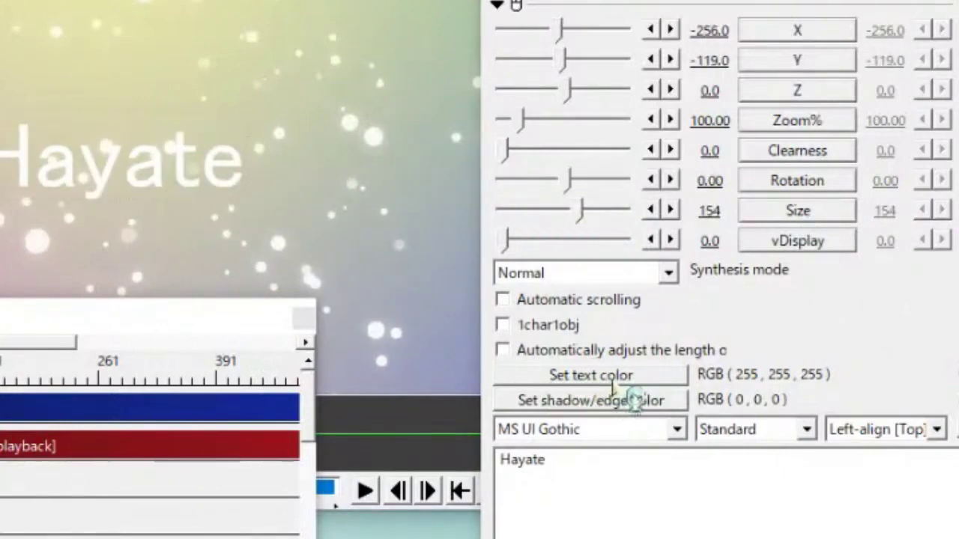
pyautogui.click(792, 286)
pyautogui.moveTo(792, 286)
pyautogui.mouseDown()
pyautogui.moveTo(687, 231)
pyautogui.moveTo(744, 262)
pyautogui.moveTo(820, 283)
pyautogui.moveTo(828, 238)
pyautogui.moveTo(807, 266)
pyautogui.mouseUp()
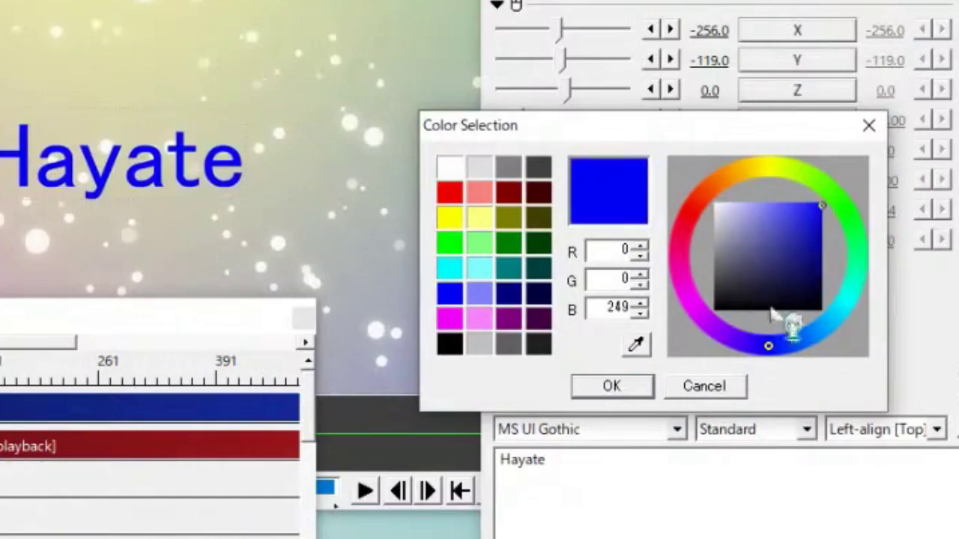
pyautogui.click(596, 392)
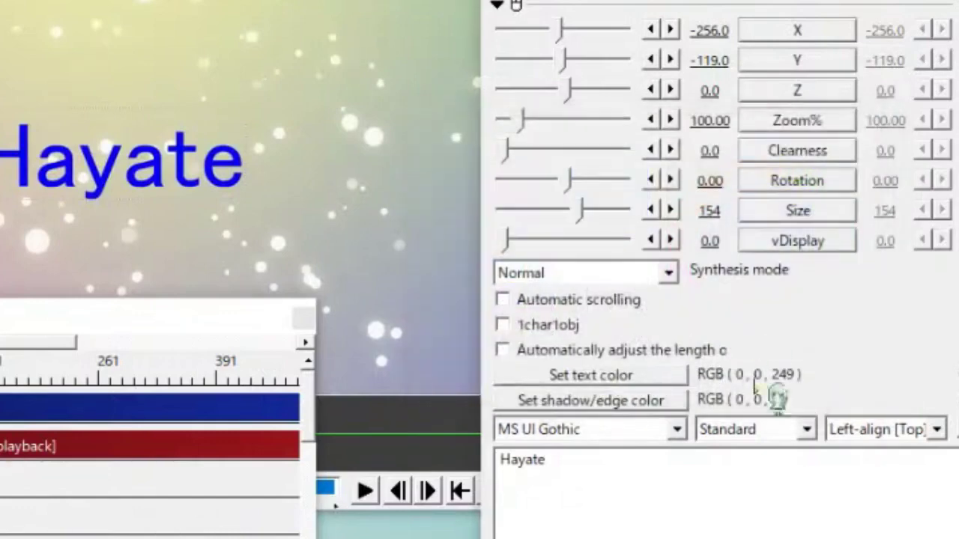
# Switch the Hayate text to the 源ノ角ゴシック JP Heavy font and move it higher in the frame.
pyautogui.click(663, 438)
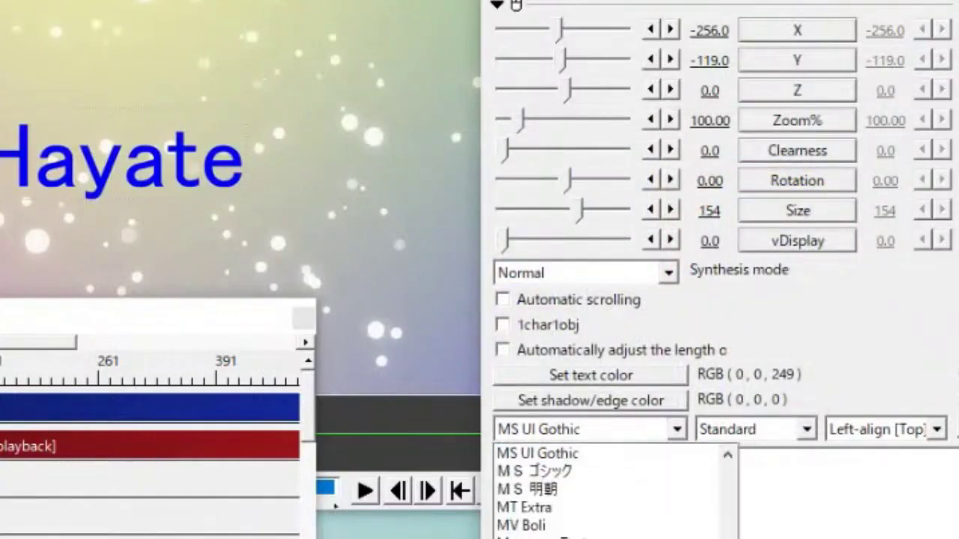
pyautogui.scroll(-15, 611, 491)
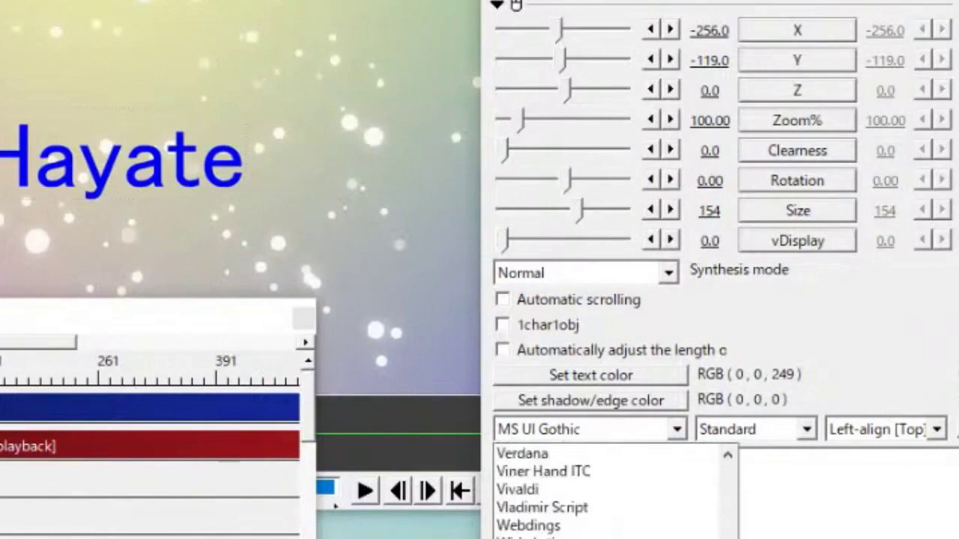
pyautogui.click(554, 524)
pyautogui.moveTo(225, 161); pyautogui.dragTo(228, 87)
# Give the text a Bordered (thin) style with a white (255, 255, 255) border.
pyautogui.click(807, 429)
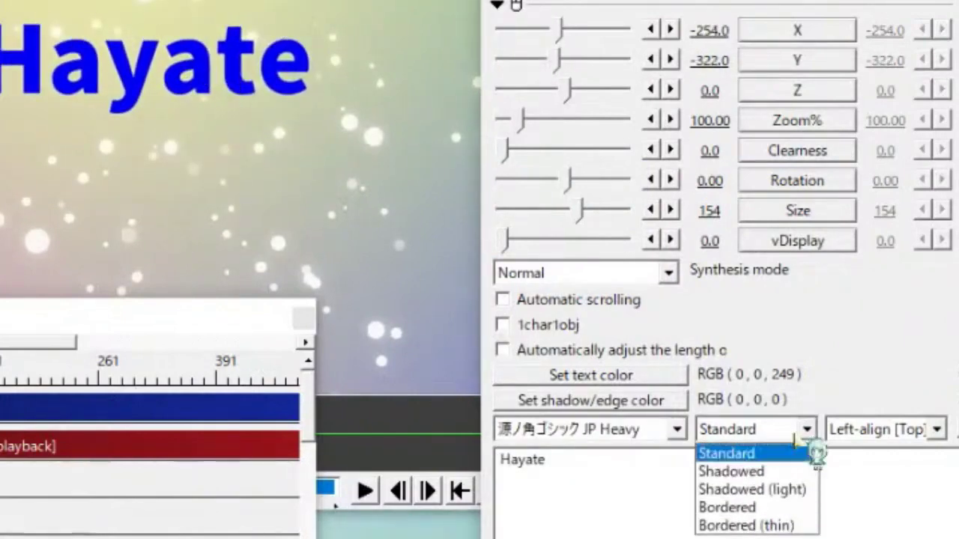
pyautogui.click(772, 527)
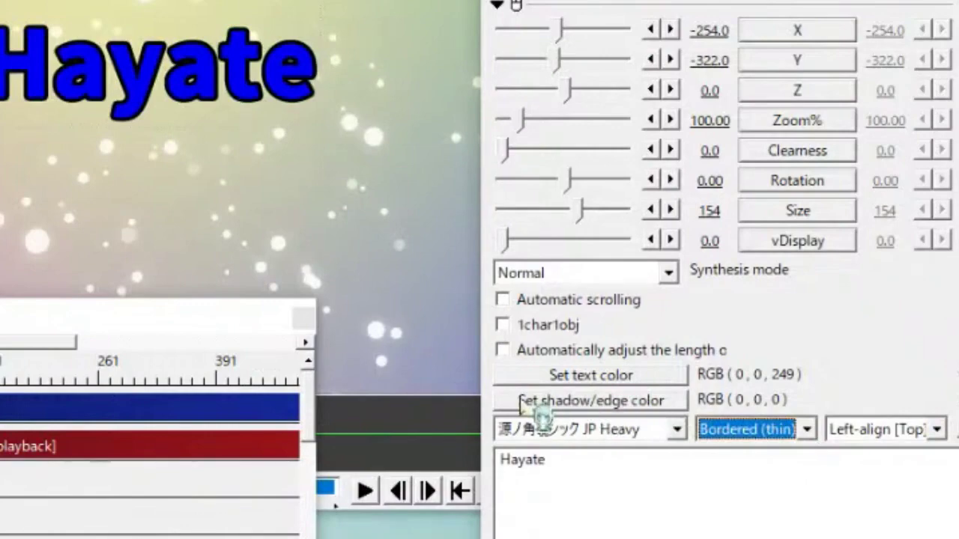
pyautogui.click(618, 408)
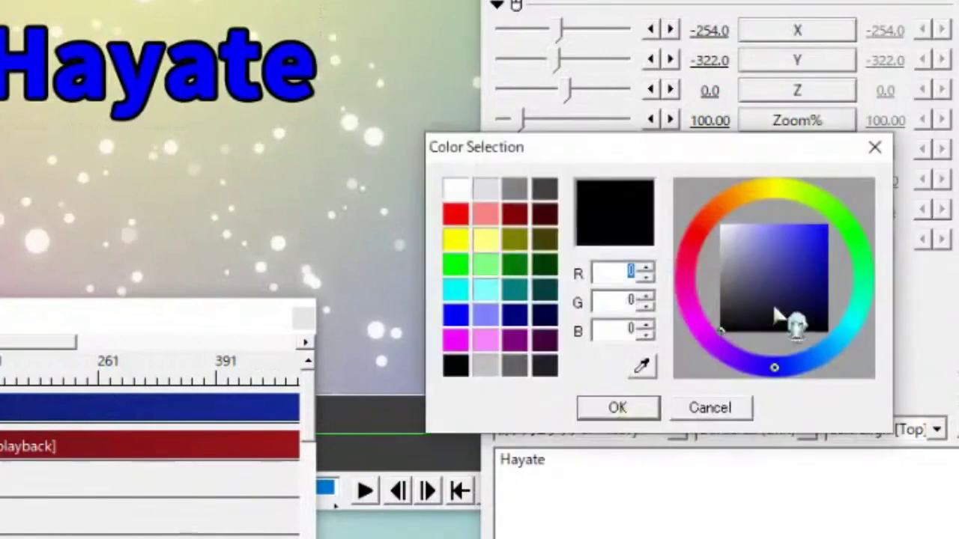
pyautogui.moveTo(775, 313); pyautogui.dragTo(720, 224)
# Confirm the white border, test the Clearness slider, and shorten the Hayate clip on layer 3.
pyautogui.click(617, 407)
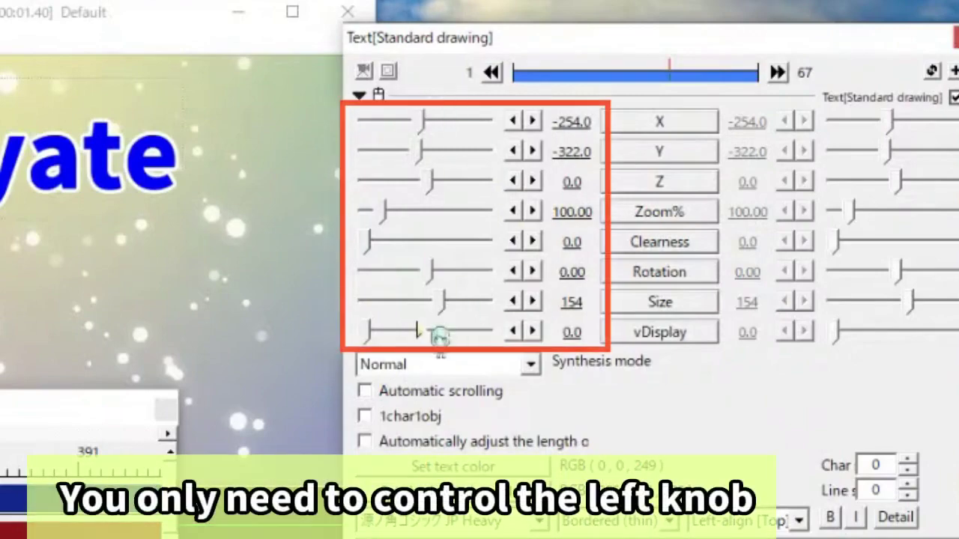
pyautogui.moveTo(367, 243)
pyautogui.mouseDown()
pyautogui.moveTo(417, 244)
pyautogui.moveTo(367, 244)
pyautogui.mouseUp()
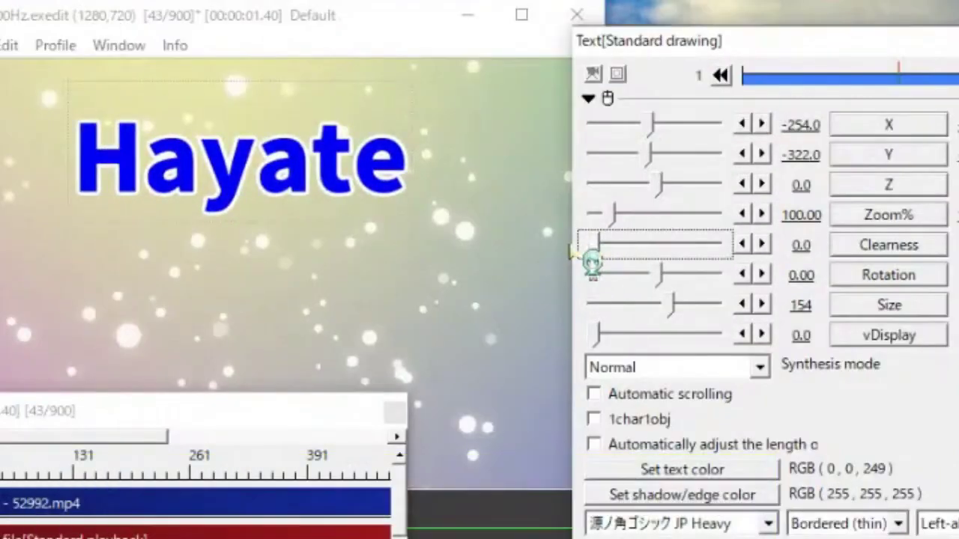
pyautogui.moveTo(575, 249); pyautogui.dragTo(752, 243)
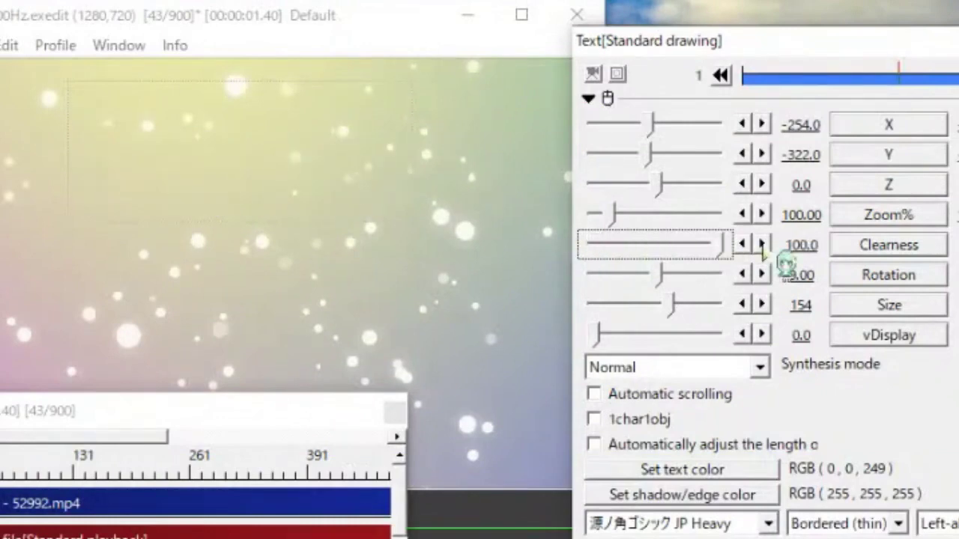
pyautogui.moveTo(752, 262); pyautogui.dragTo(706, 263)
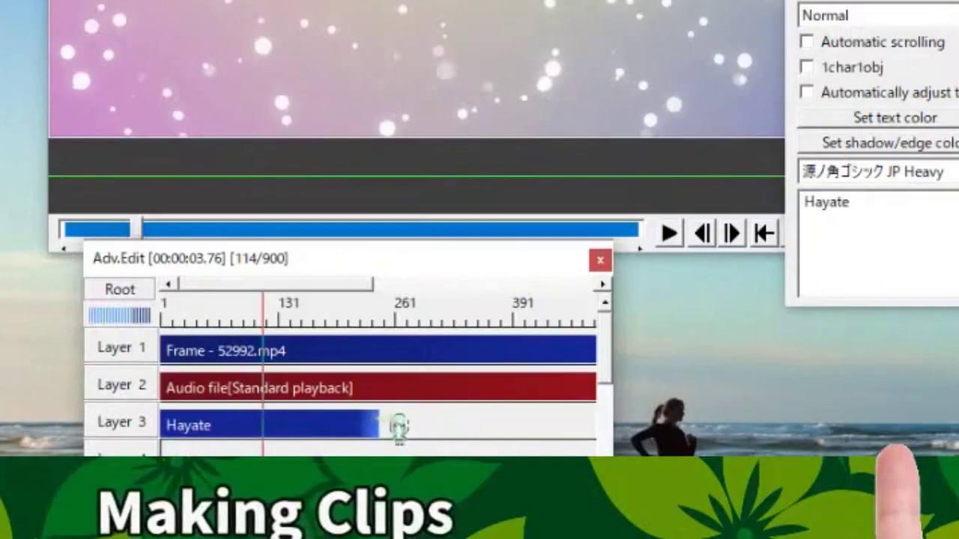
pyautogui.moveTo(399, 427); pyautogui.dragTo(285, 422)
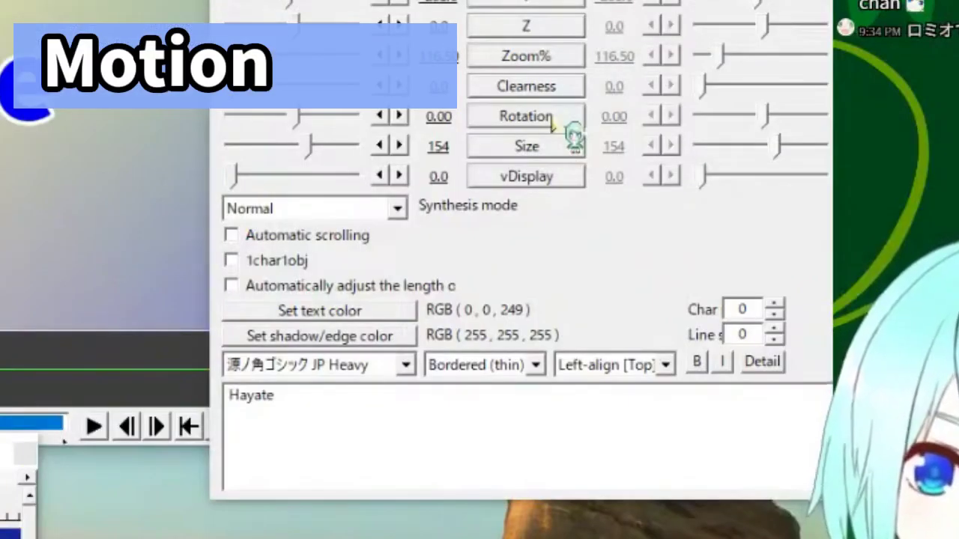
# Rotate the Hayate text linearly from 0 to 360° around its centre and preview the spin.
pyautogui.click(552, 122)
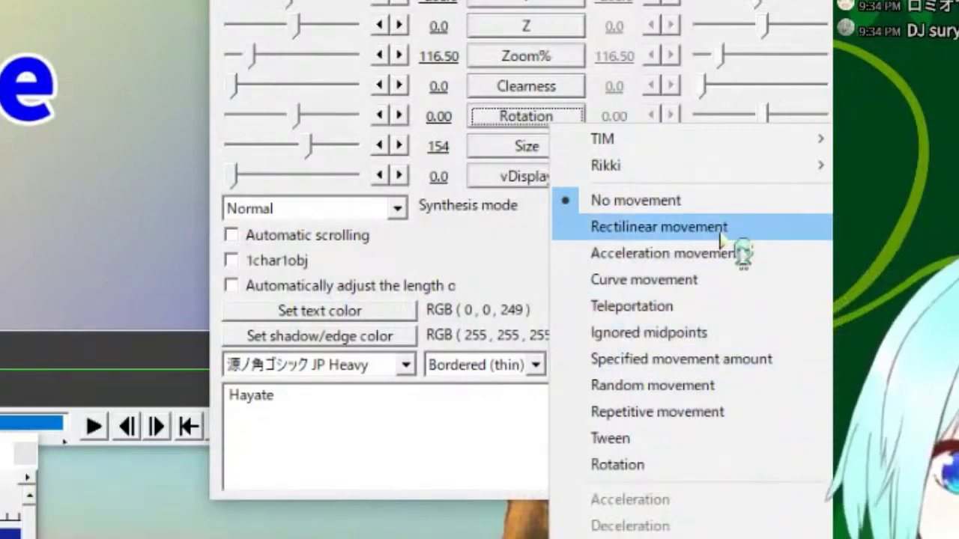
pyautogui.click(720, 235)
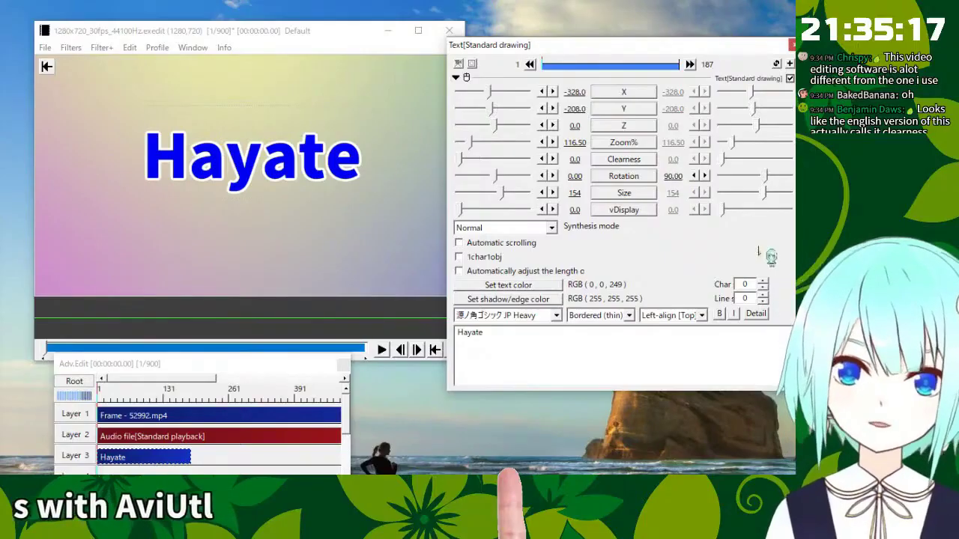
pyautogui.press('space')
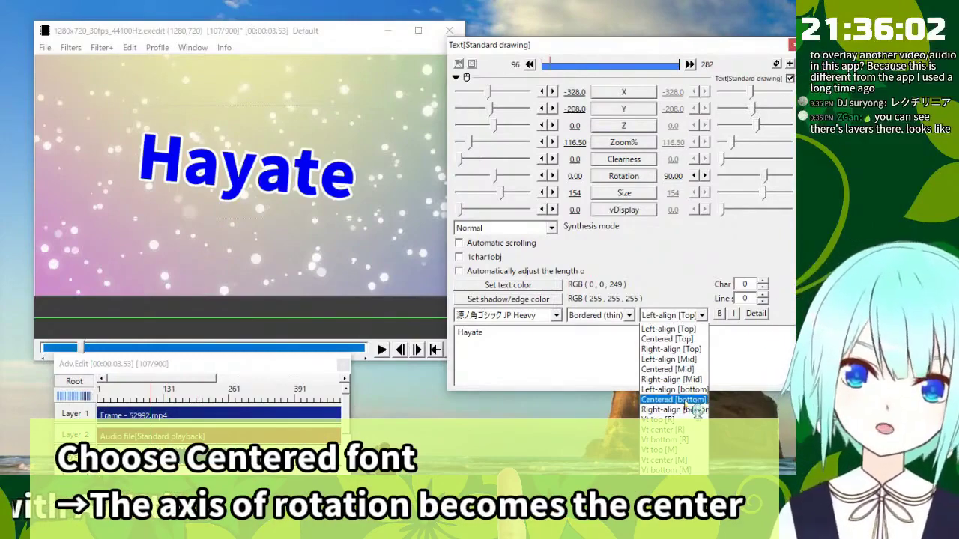
pyautogui.click(703, 373)
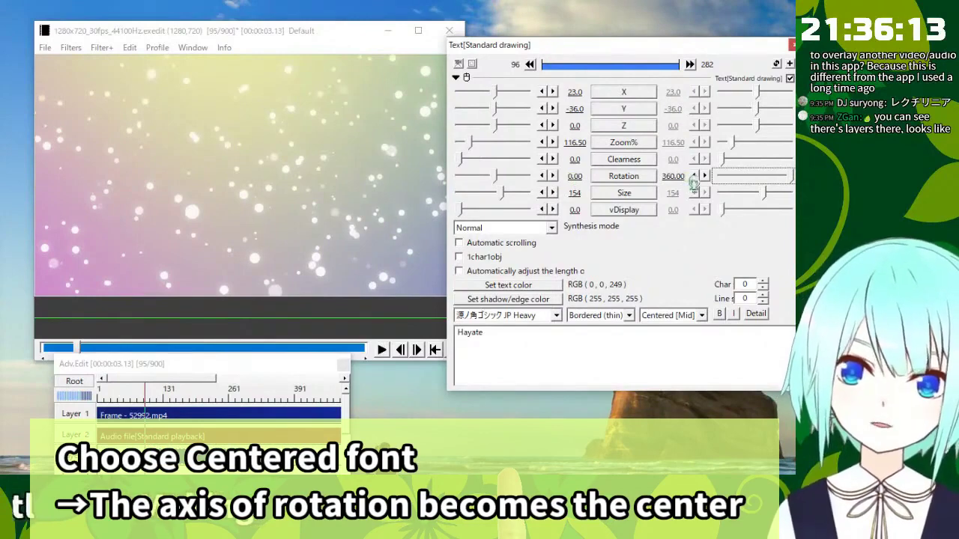
pyautogui.click(142, 388)
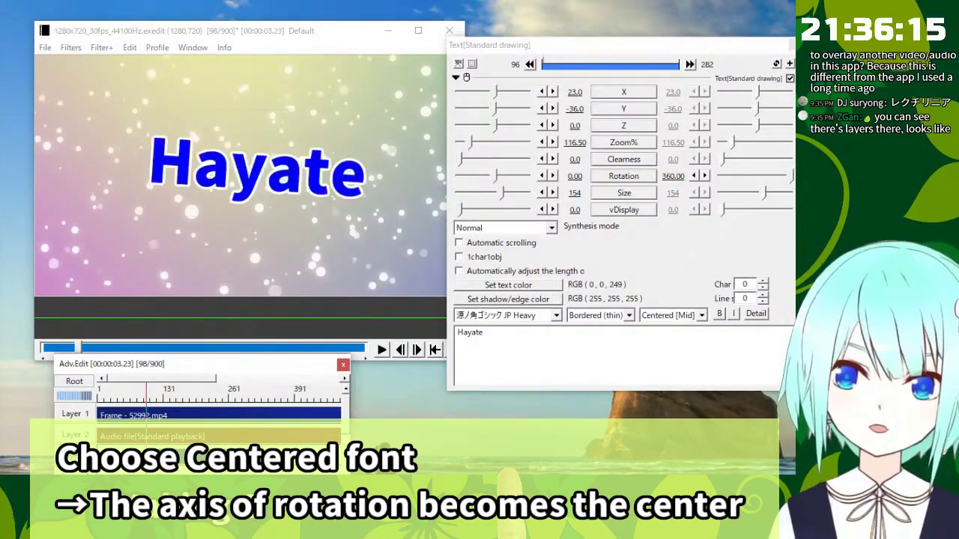
pyautogui.press('Right')
pyautogui.press('Right')
pyautogui.press('Right')
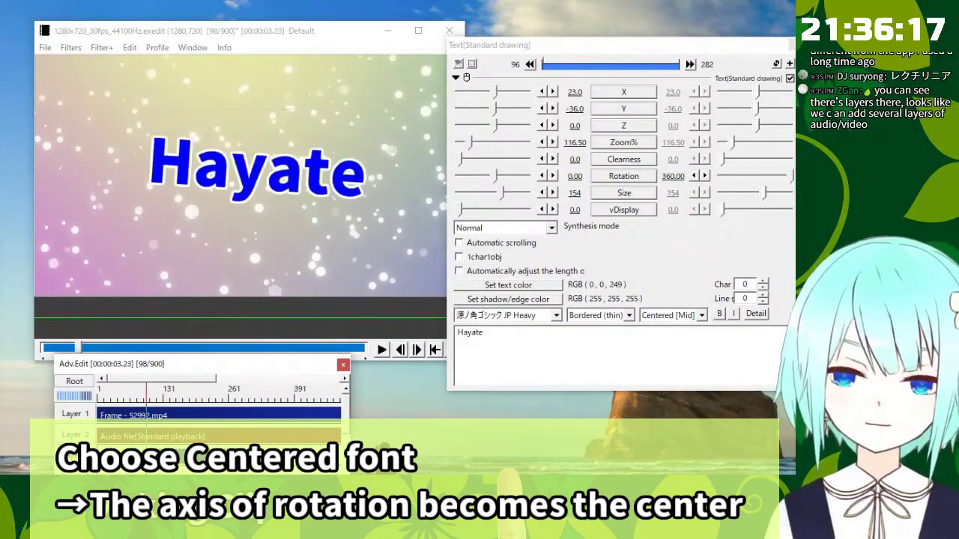
pyautogui.press('space')
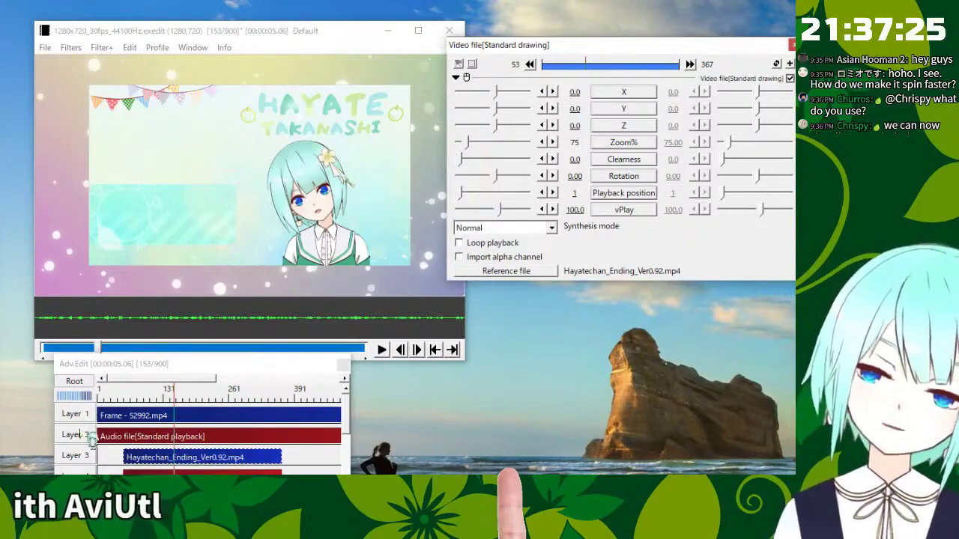
# Keep the ending video at zoom 75, drag its Layer 3 clip slightly earlier, and select its audio.
pyautogui.click(187, 422)
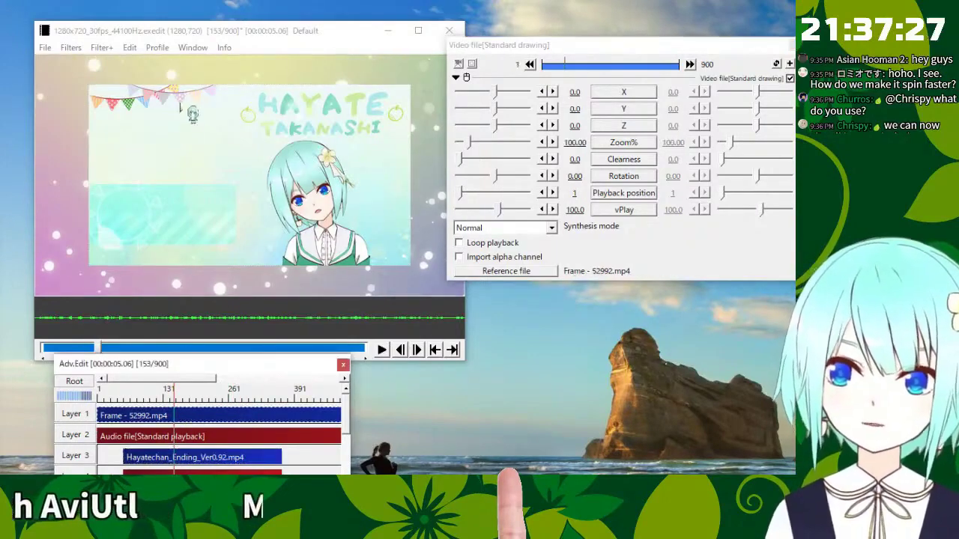
pyautogui.click(225, 75)
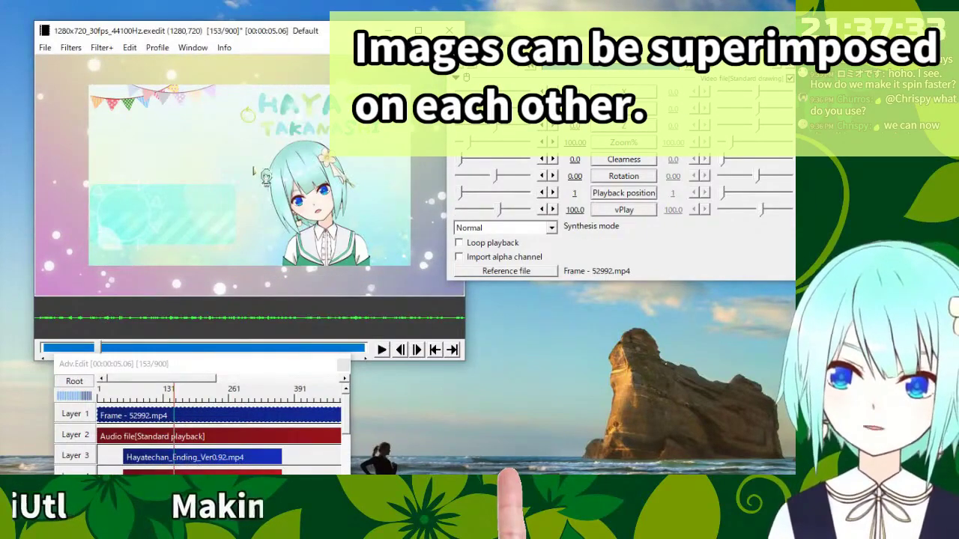
pyautogui.click(202, 457)
pyautogui.moveTo(202, 457); pyautogui.dragTo(176, 457)
pyautogui.click(185, 472)
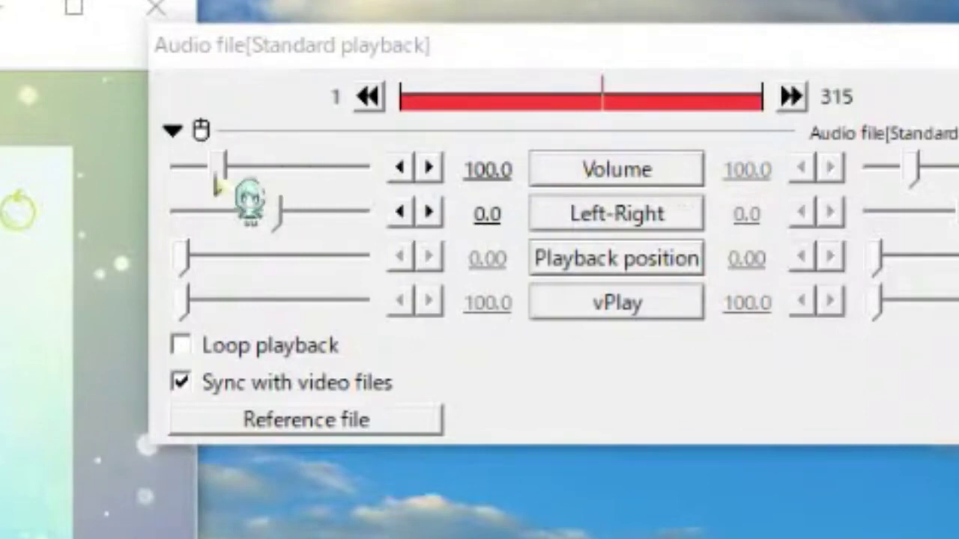
# Set the Hayatechan ending audio clip's Volume value to 30.
pyautogui.moveTo(216, 180); pyautogui.dragTo(198, 180)
pyautogui.click(484, 170)
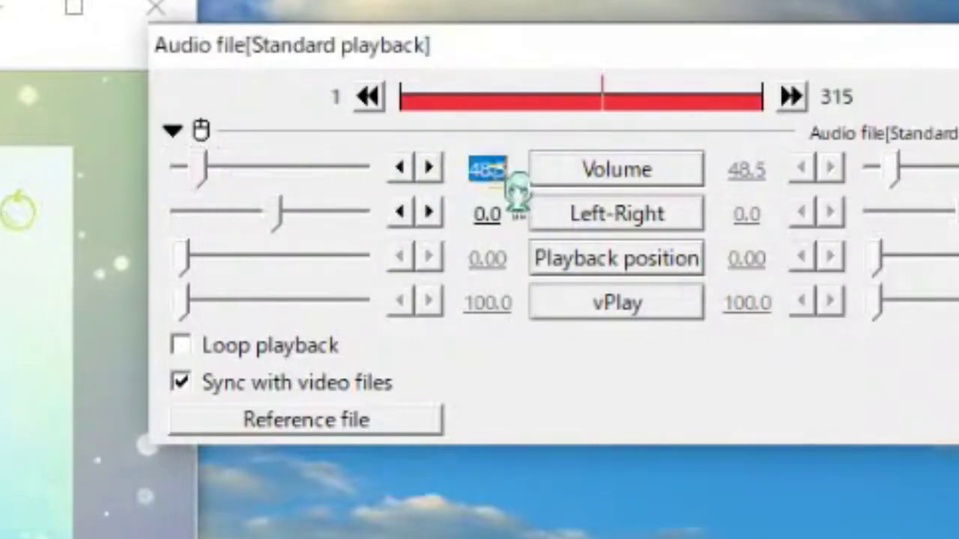
pyautogui.write('30')
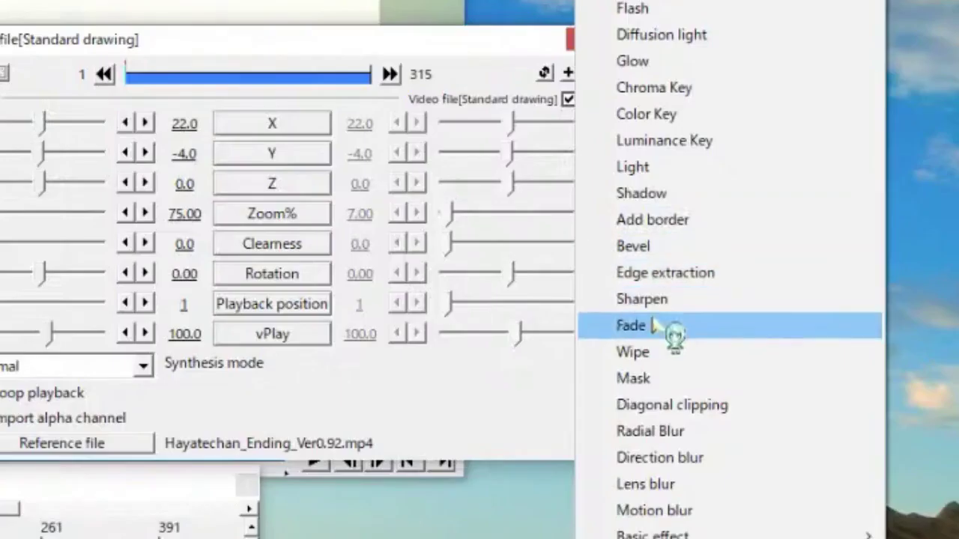
# Give the ending video a Fade effect with In and Out both 1.00.
pyautogui.click(674, 326)
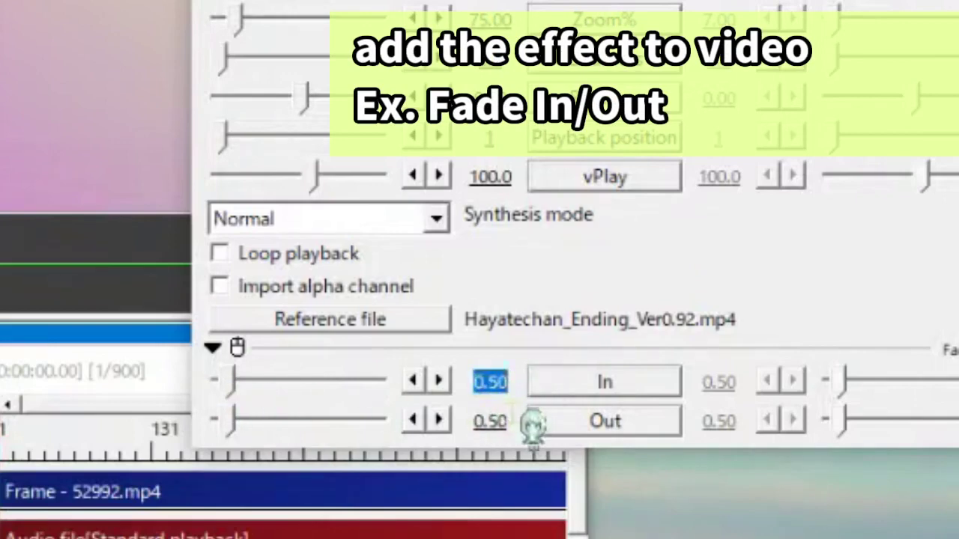
pyautogui.write('11')
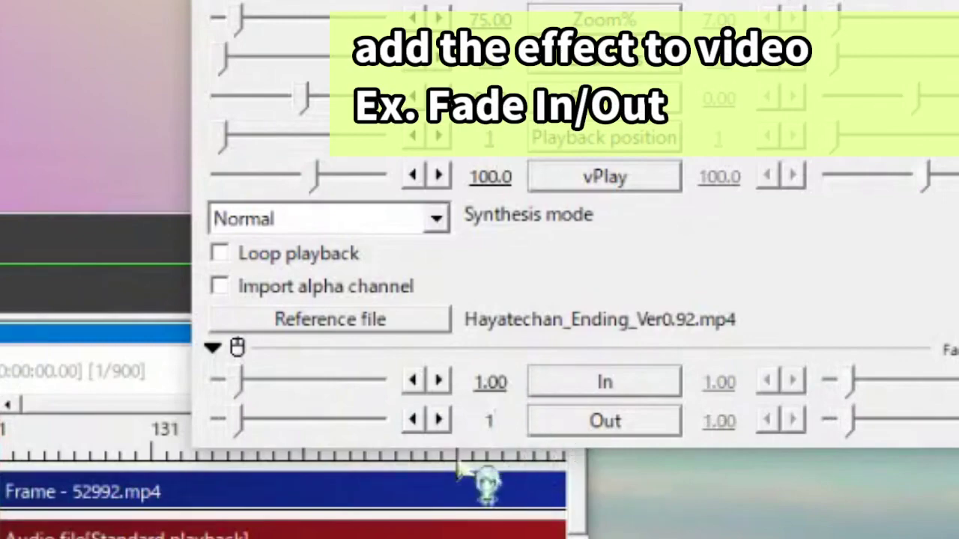
pyautogui.click(491, 378)
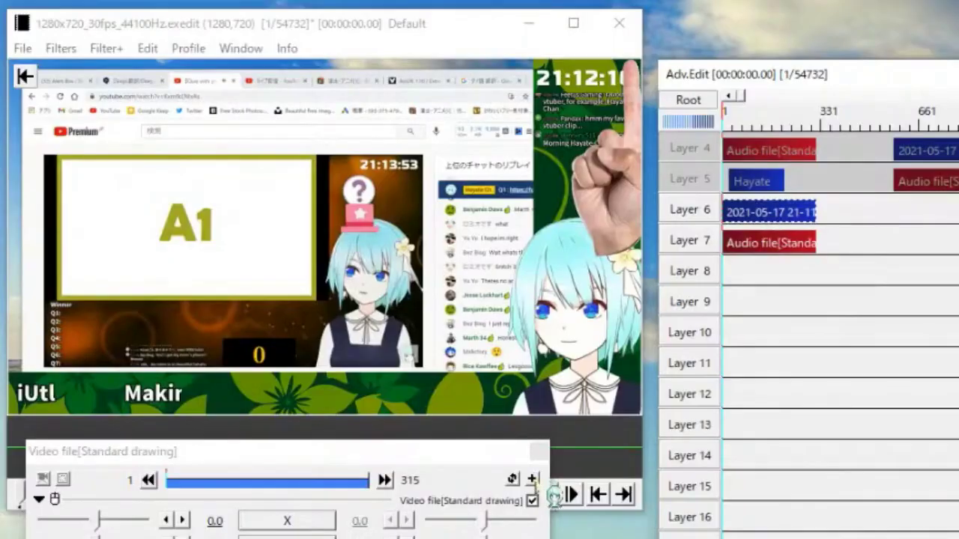
# Add a Clipping effect cropping the video's top, plus a Reversal effect with Invert luminance ticked.
pyautogui.click(533, 481)
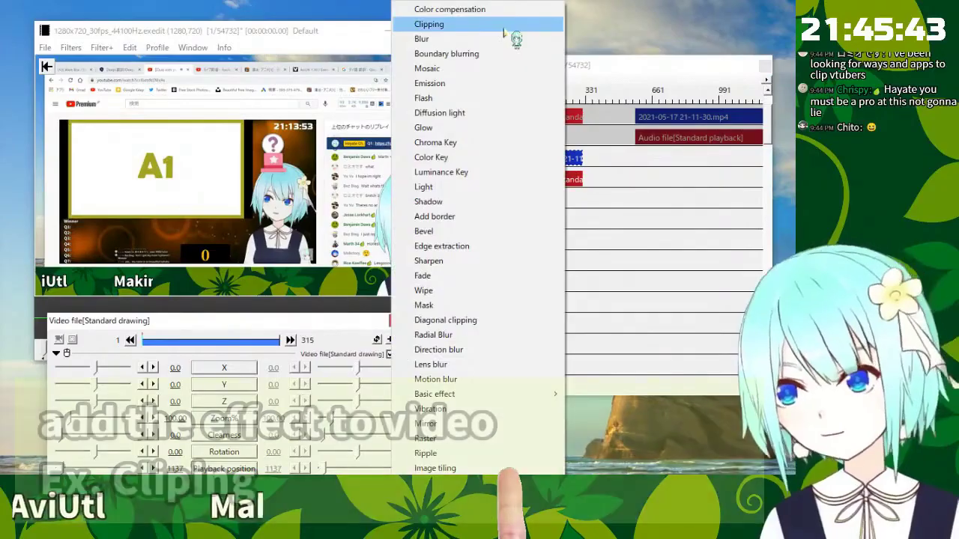
pyautogui.click(698, 18)
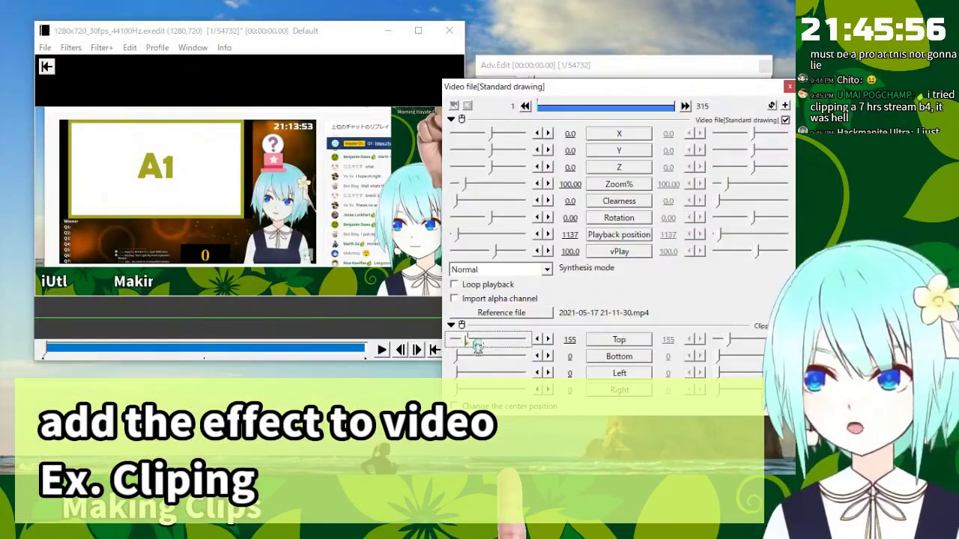
pyautogui.moveTo(477, 345); pyautogui.dragTo(480, 345)
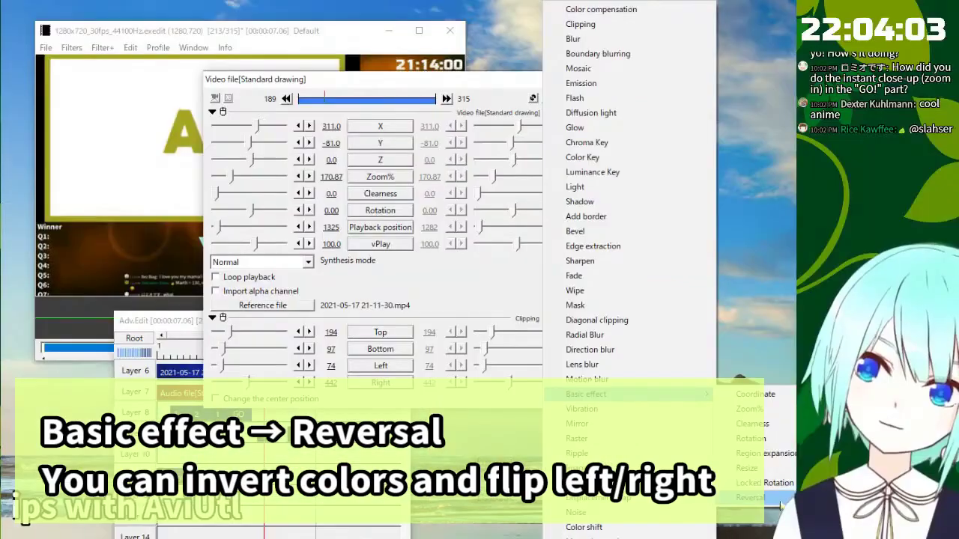
pyautogui.click(924, 475)
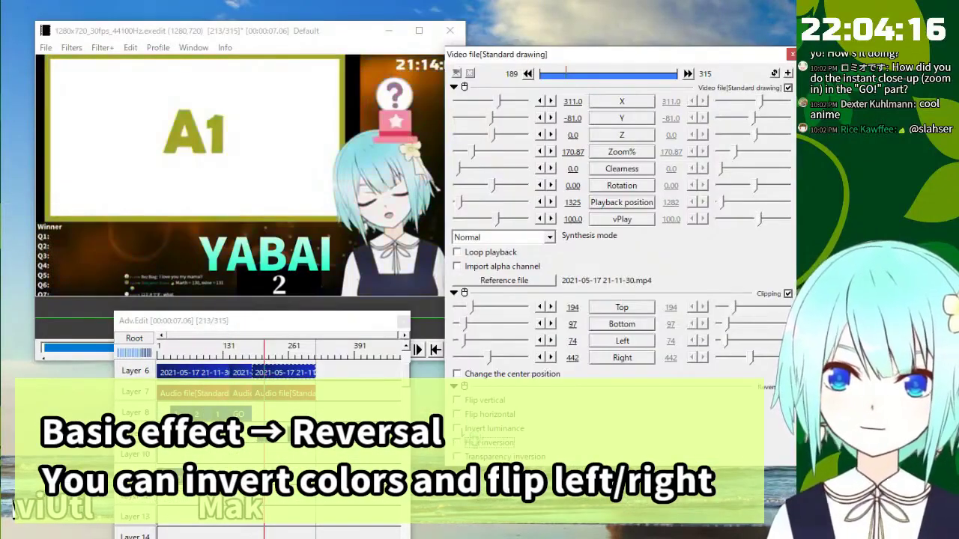
pyautogui.click(458, 429)
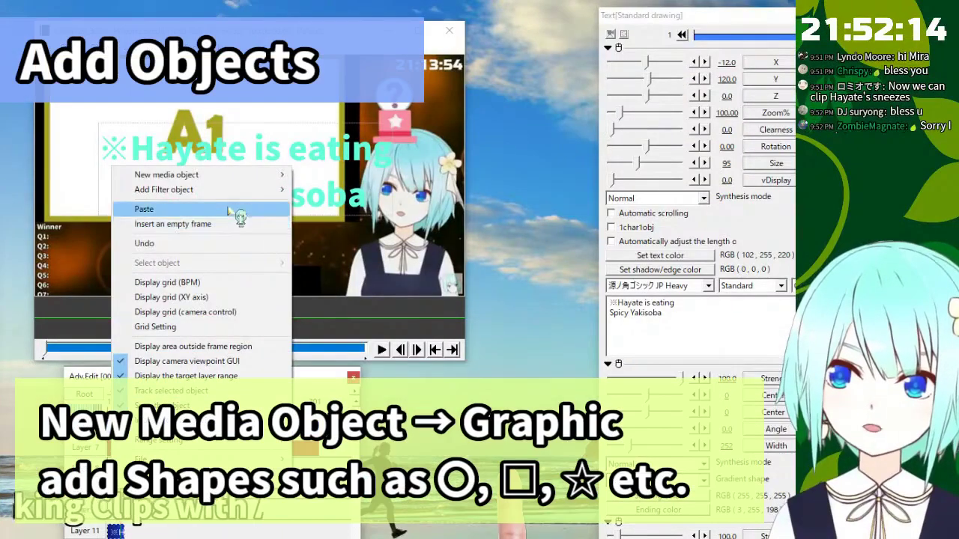
# Create a new Graphic media object on the timeline and move its settings window aside.
pyautogui.moveTo(244, 174)
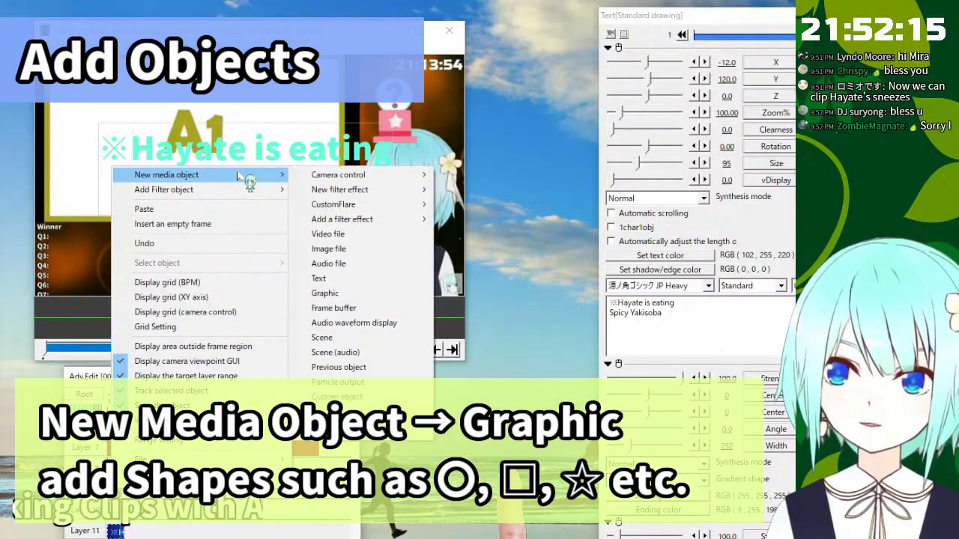
pyautogui.moveTo(386, 192)
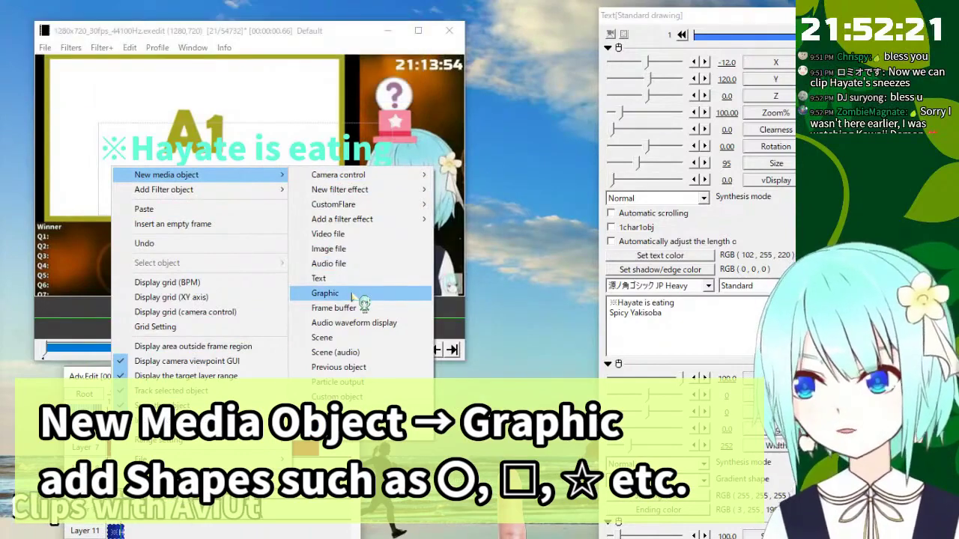
pyautogui.click(352, 297)
pyautogui.click(245, 225)
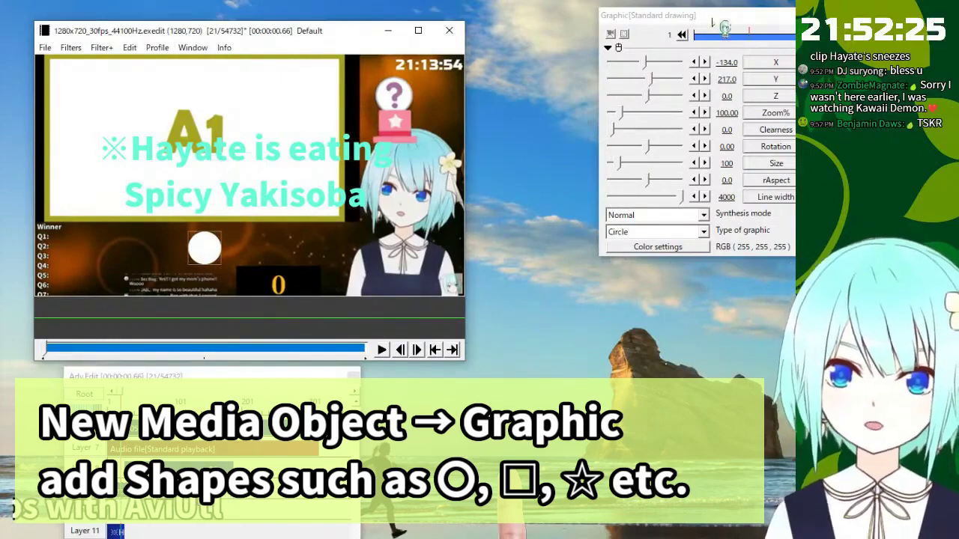
pyautogui.moveTo(724, 27); pyautogui.dragTo(631, 41)
# Try the square, triangle, pentagon and heart shape types for the graphic.
pyautogui.click(607, 246)
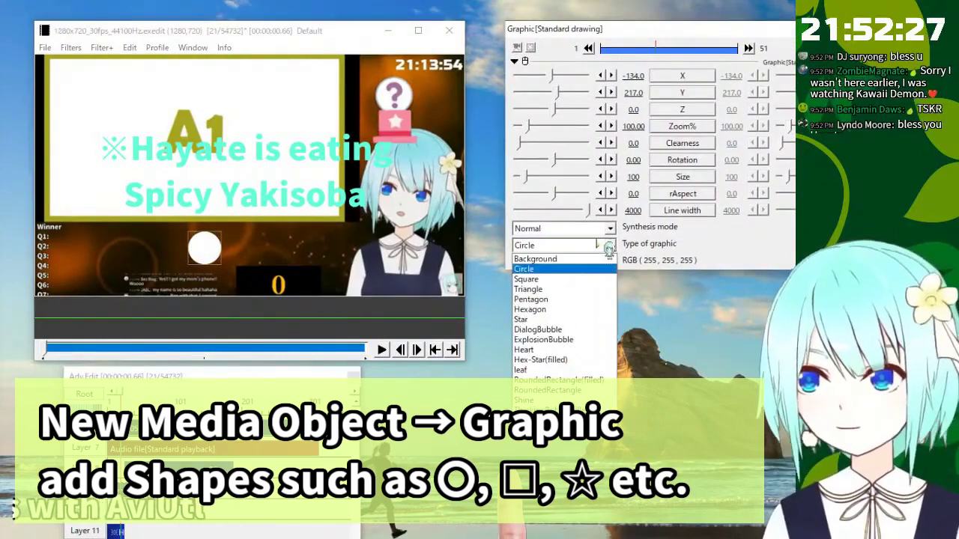
pyautogui.click(576, 279)
pyautogui.click(569, 246)
pyautogui.click(563, 289)
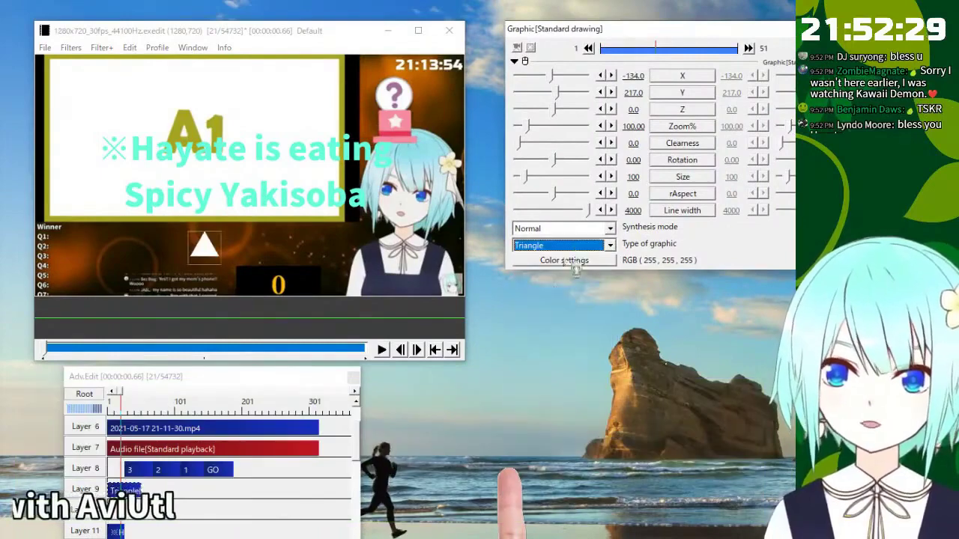
pyautogui.click(567, 244)
pyautogui.click(559, 300)
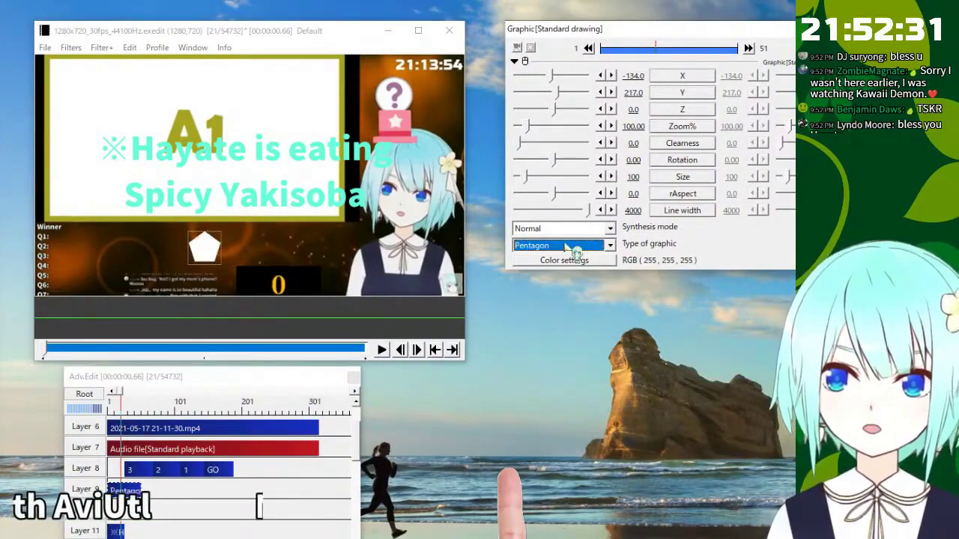
pyautogui.click(567, 246)
pyautogui.click(551, 350)
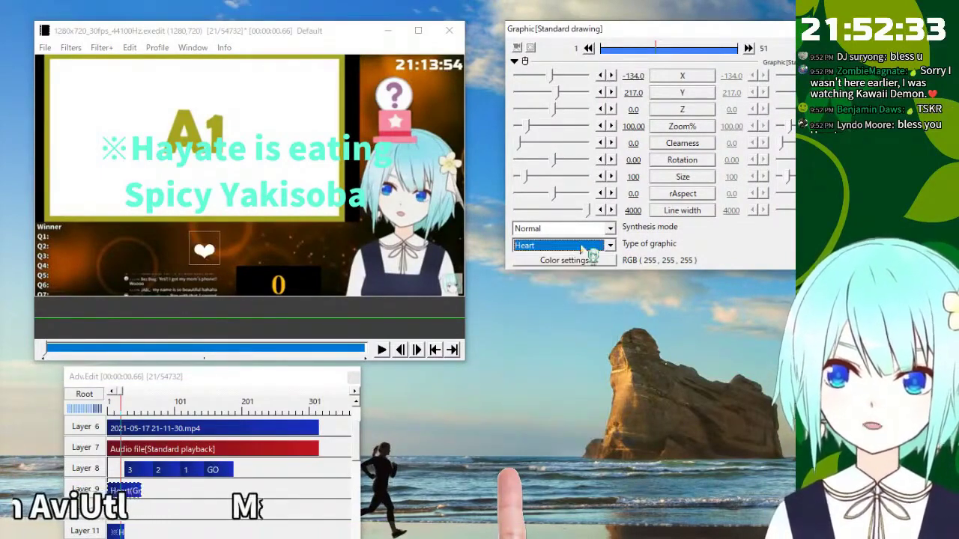
# Make the graphic an orange Background at Zoom 77.67% with Clearness 44.7.
pyautogui.click(591, 250)
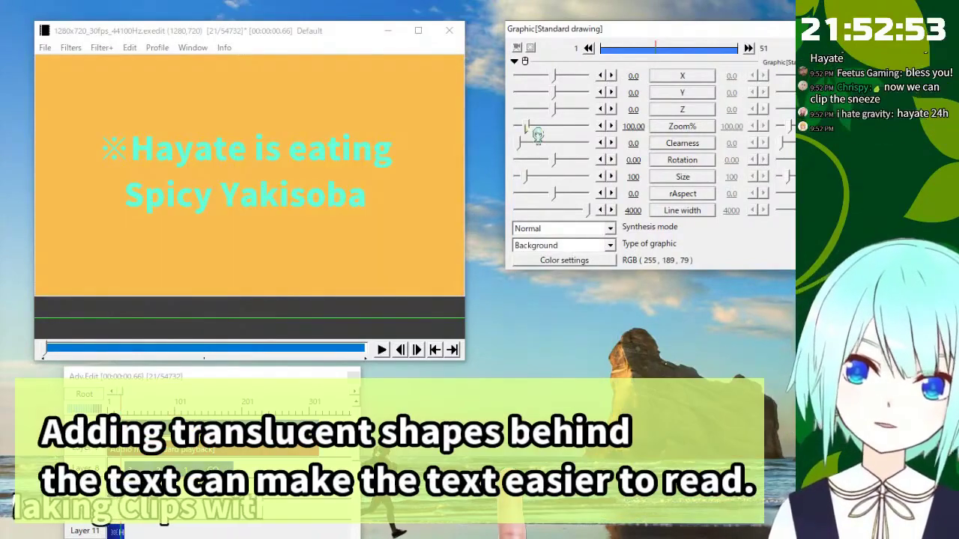
pyautogui.moveTo(538, 134); pyautogui.dragTo(536, 133)
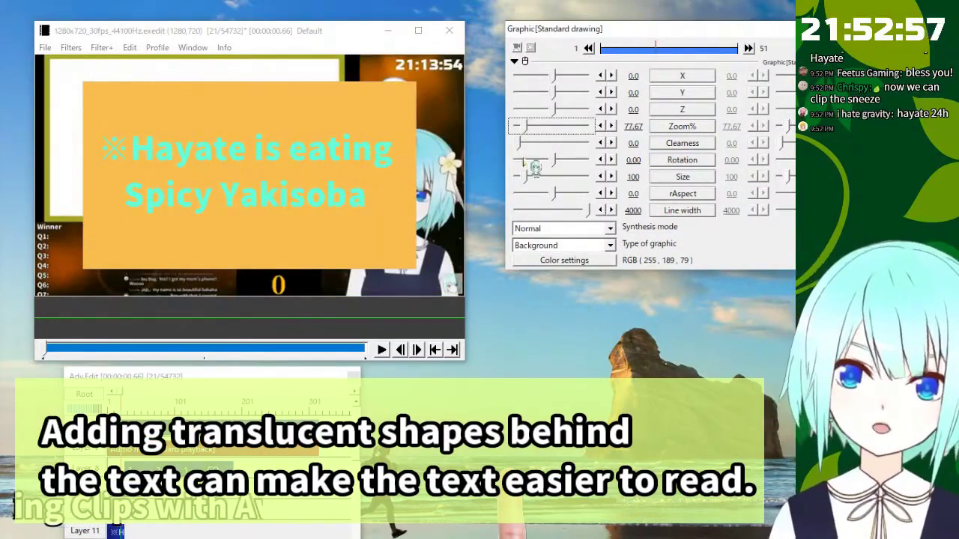
pyautogui.moveTo(533, 150); pyautogui.dragTo(547, 150)
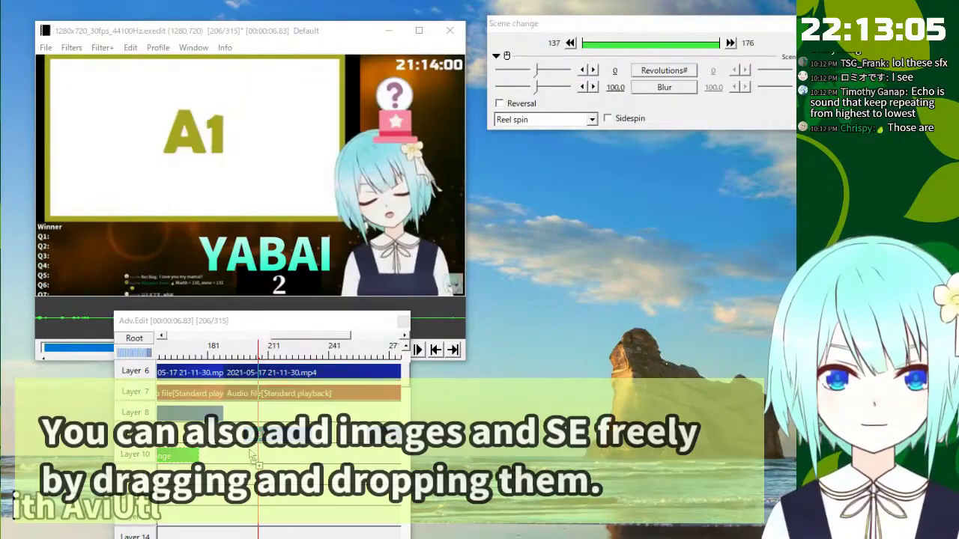
# Place 爆発1.mp3 on Layer 10 at volume 30 and play from frame 189 to hear it.
pyautogui.moveTo(273, 466); pyautogui.dragTo(272, 457)
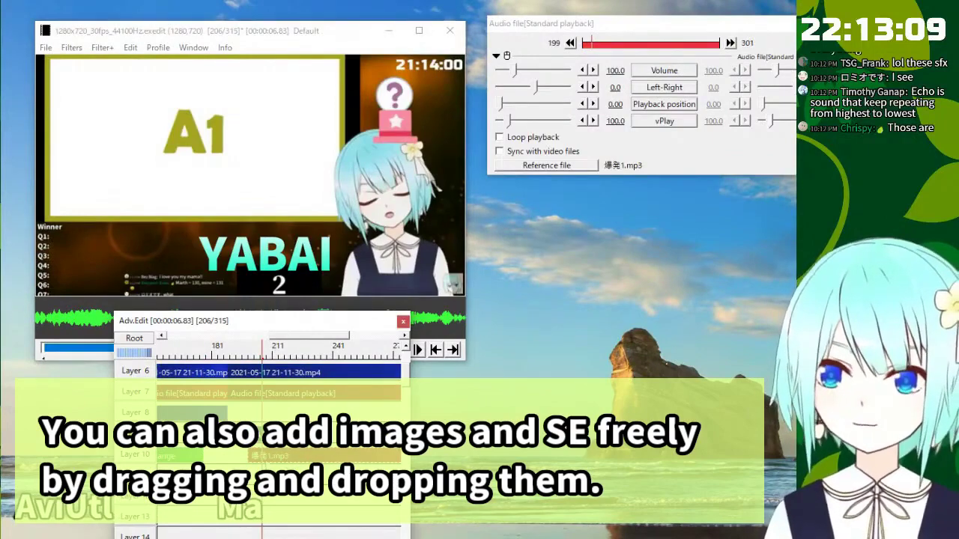
pyautogui.click(619, 71)
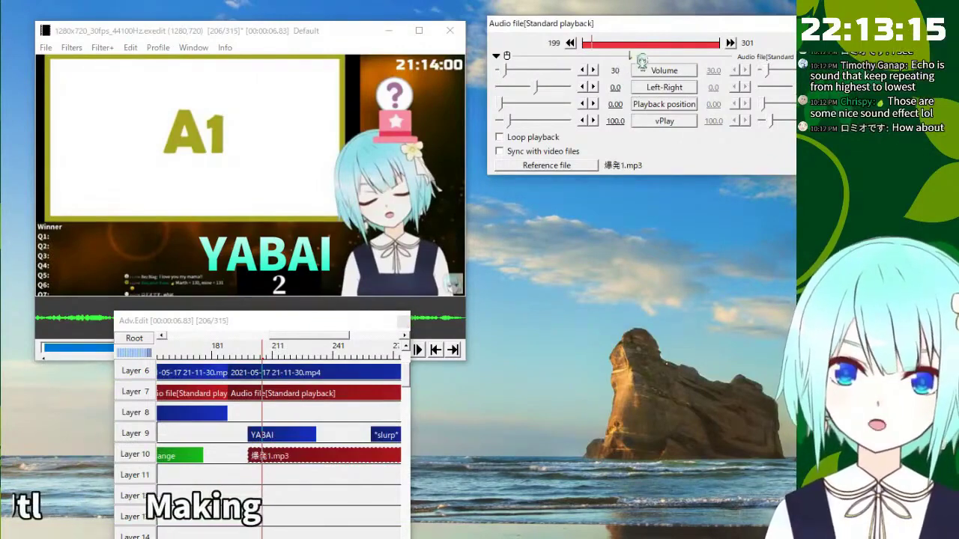
pyautogui.click(228, 512)
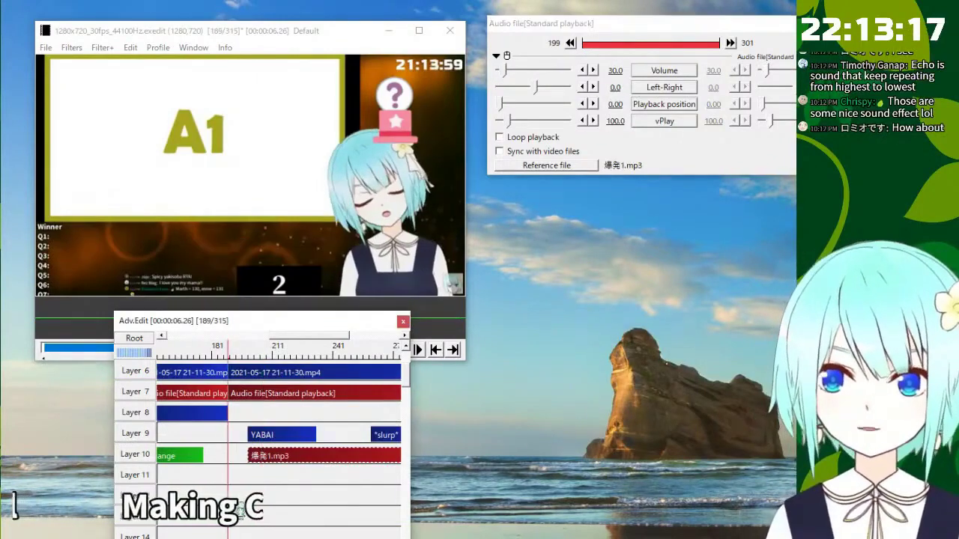
pyautogui.press('space')
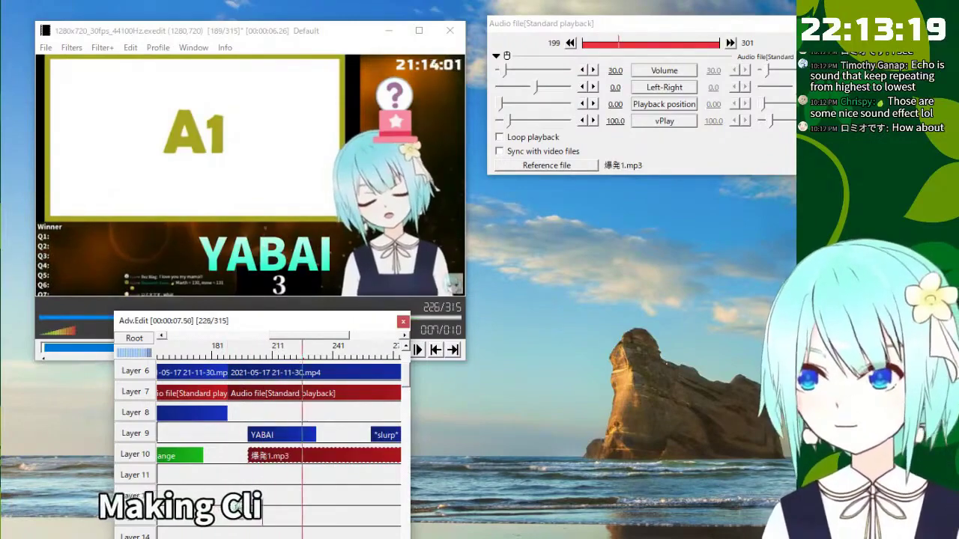
pyautogui.press('space')
pyautogui.press('space')
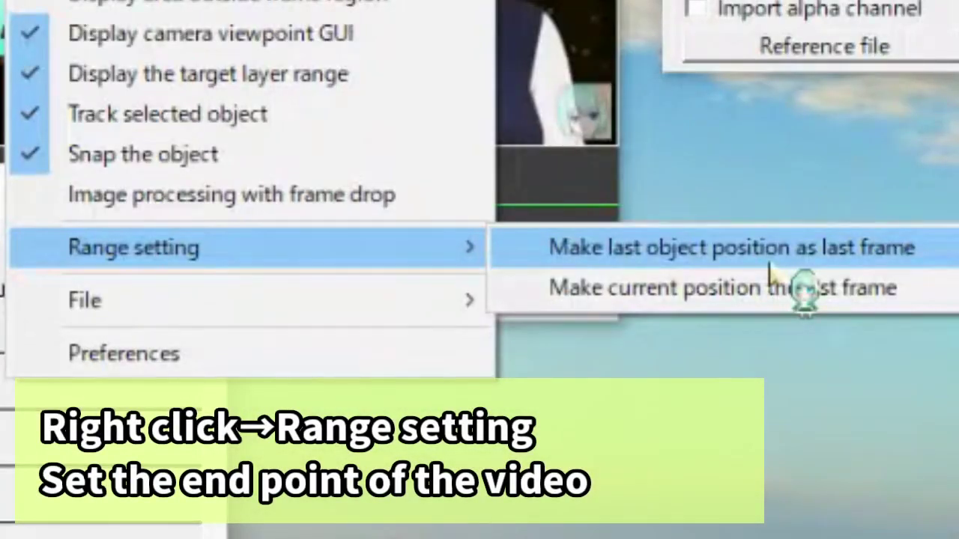
# Use Range setting to make the last object's position the project's last frame.
pyautogui.click(793, 254)
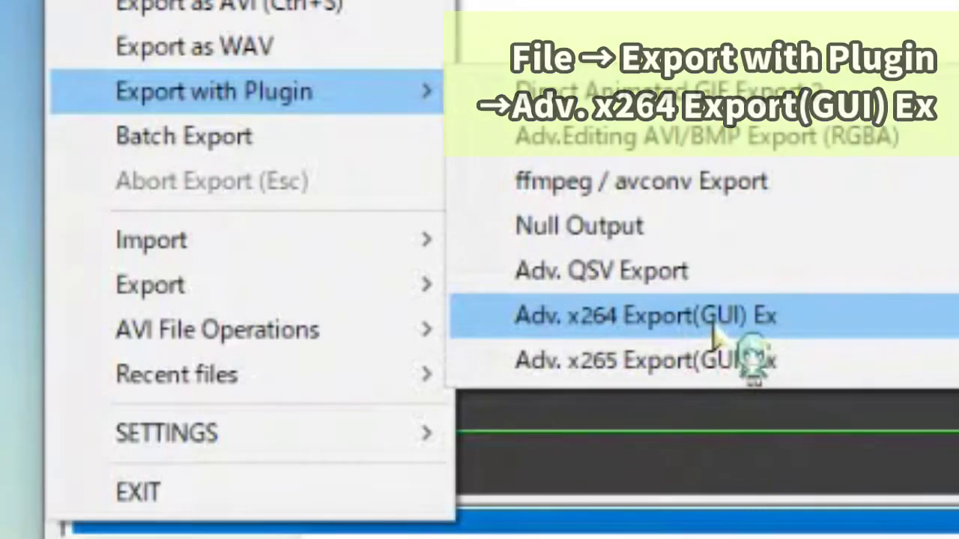
# Export the clip as Hayakisoba with Adv. x264 Export(GUI) Ex using the x264_8bpp.exe encoder.
pyautogui.click(711, 329)
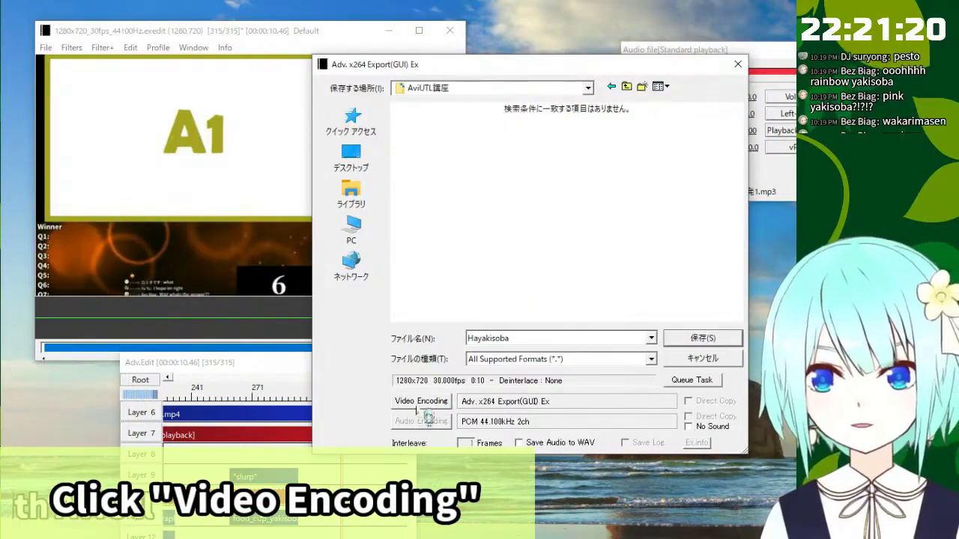
pyautogui.click(422, 402)
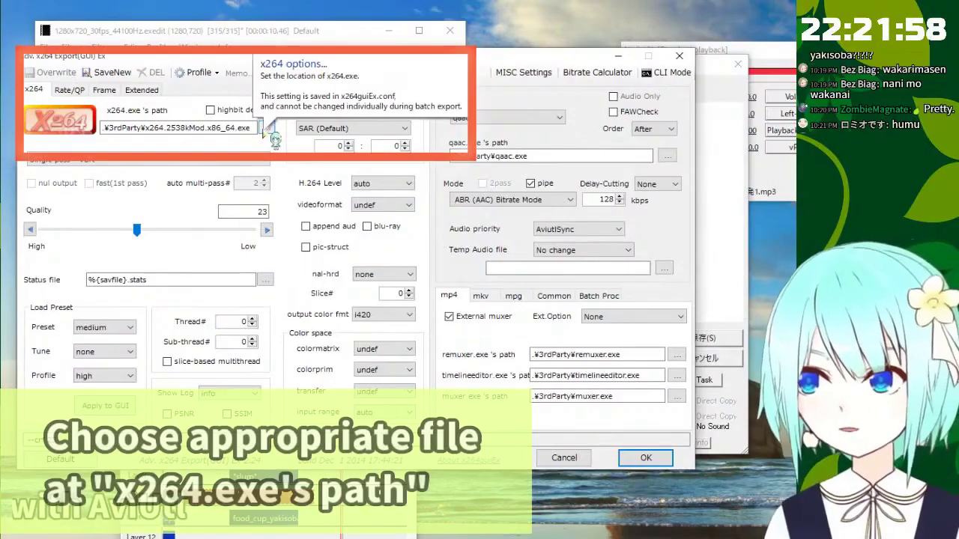
pyautogui.click(266, 128)
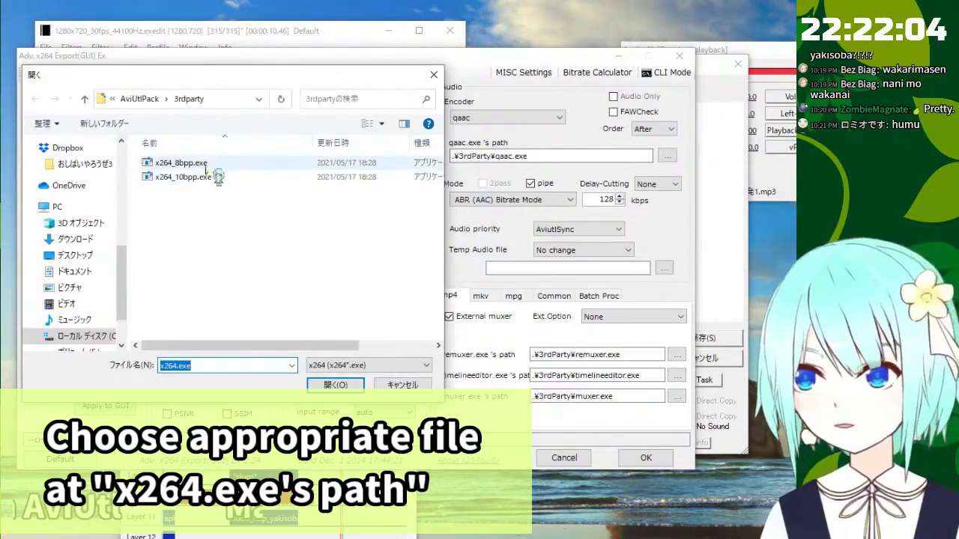
pyautogui.click(203, 179)
pyautogui.click(209, 167)
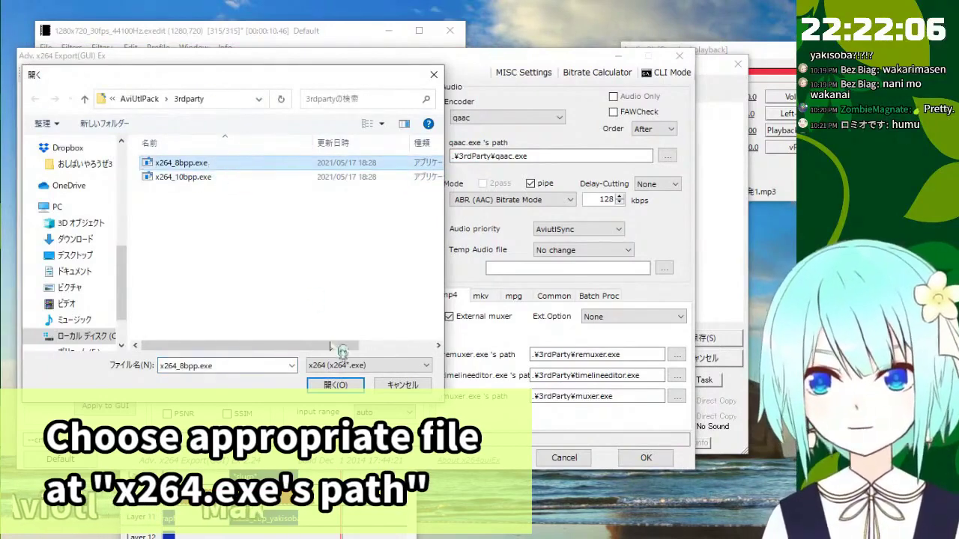
pyautogui.click(335, 385)
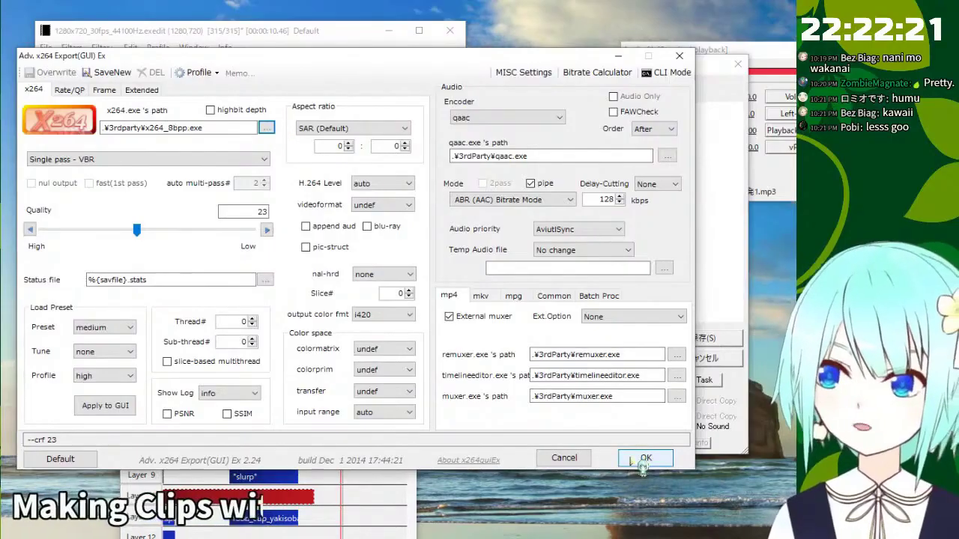
pyautogui.click(643, 464)
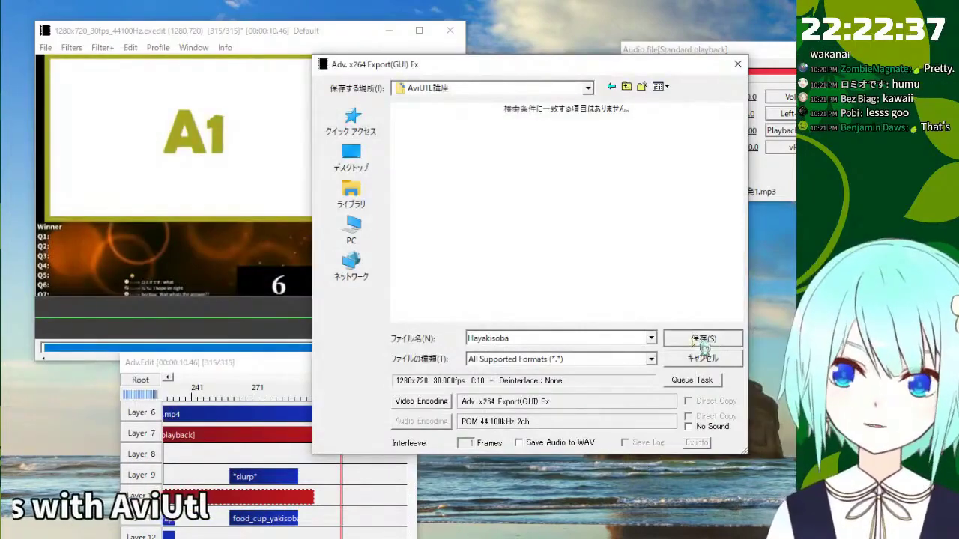
pyautogui.click(703, 338)
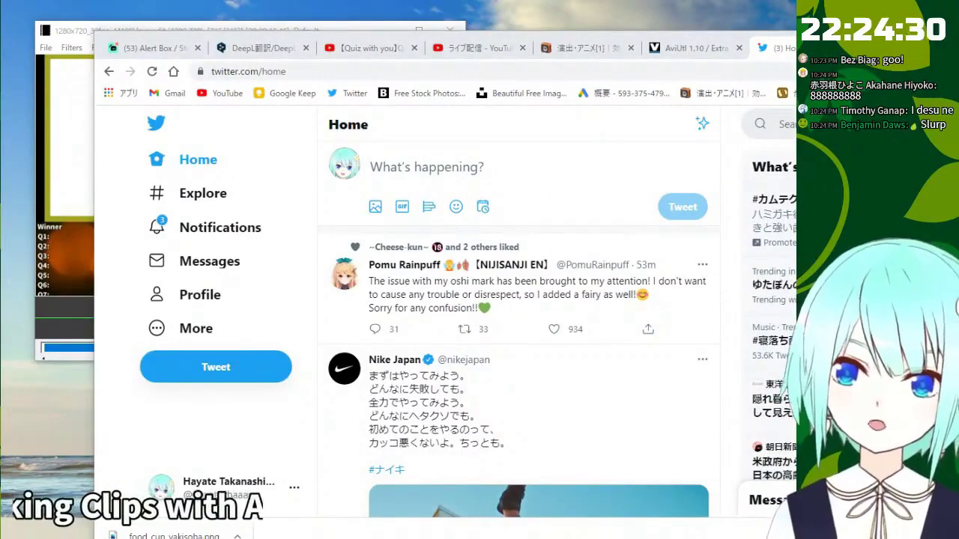
# Post the exported clip in a tweet captioned 'The girl who is making her own clip while streaming', then minimise Chrome.
pyautogui.moveTo(74, 225); pyautogui.dragTo(490, 178)
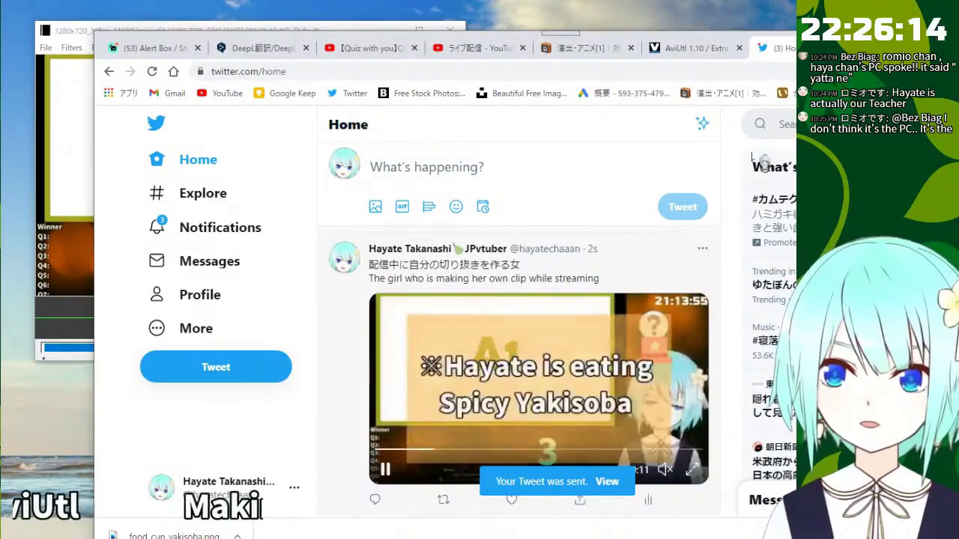
pyautogui.click(891, 41)
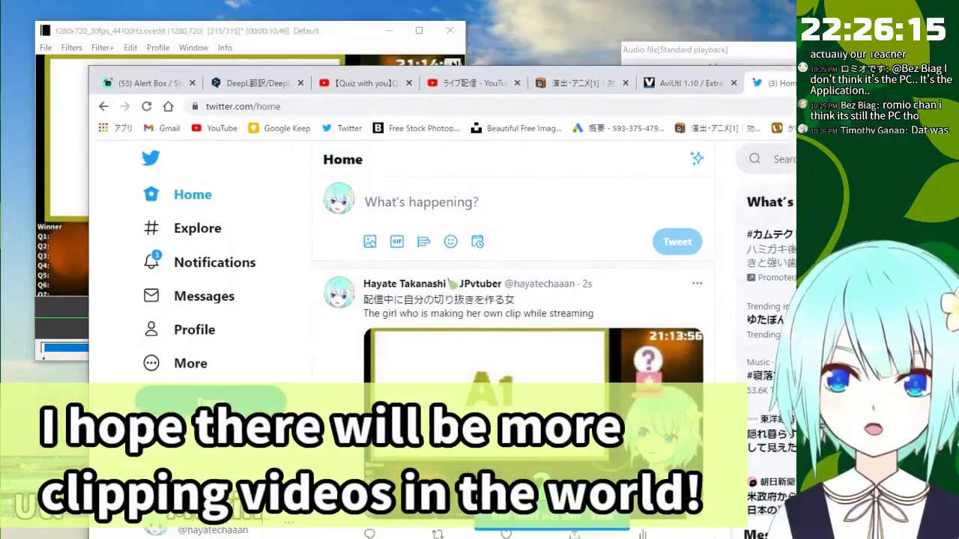